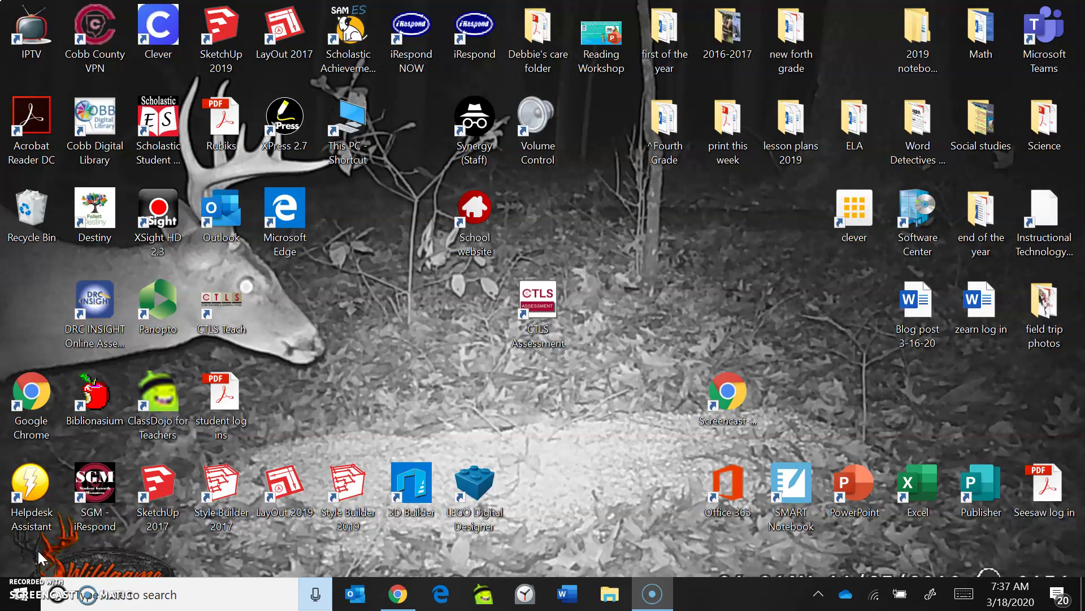
# Step: Return to Chrome, go back from the Instructional Technology page to cobbk12.org, and show the Parents links
pyautogui.click(311, 485)
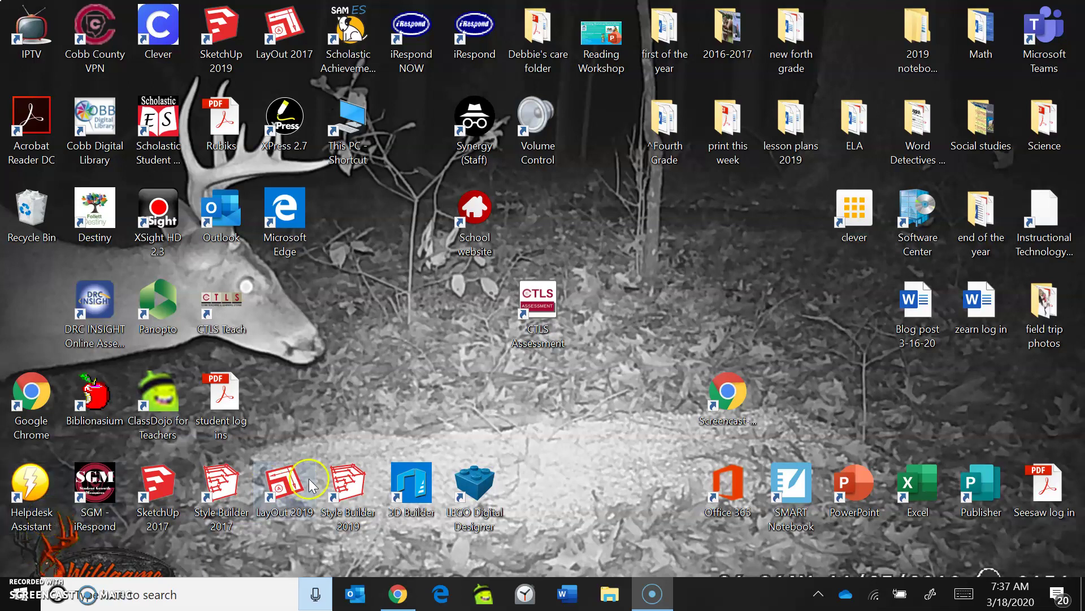
pyautogui.click(571, 520)
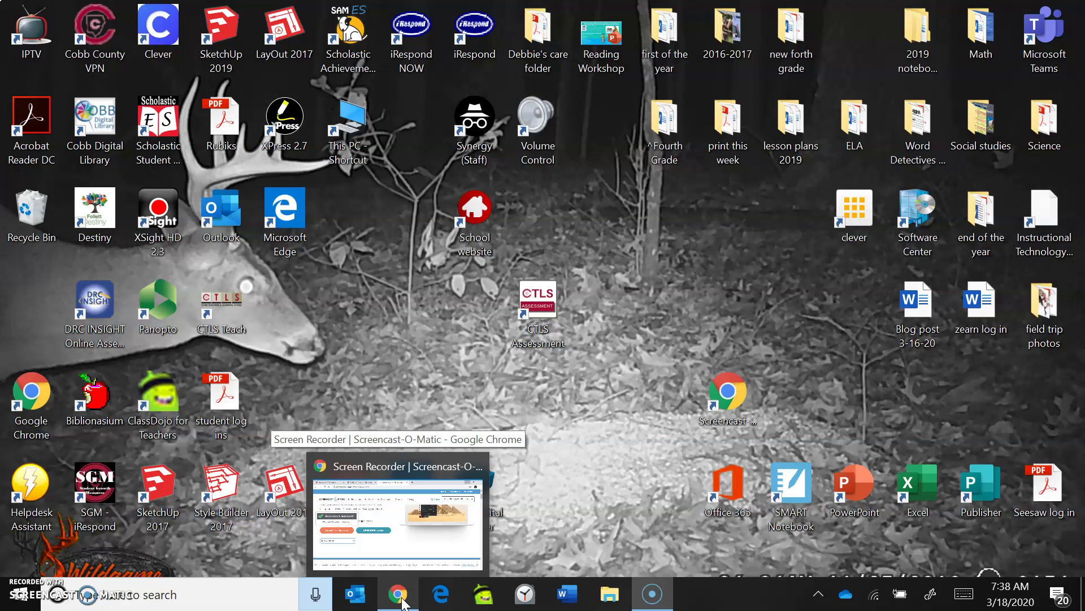
pyautogui.click(403, 601)
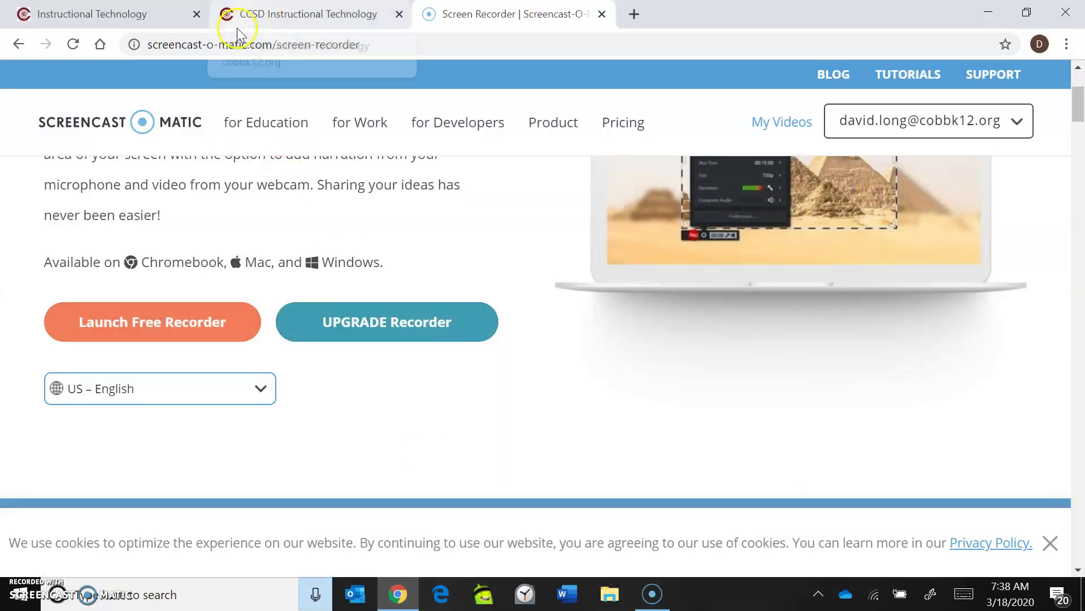
pyautogui.click(153, 14)
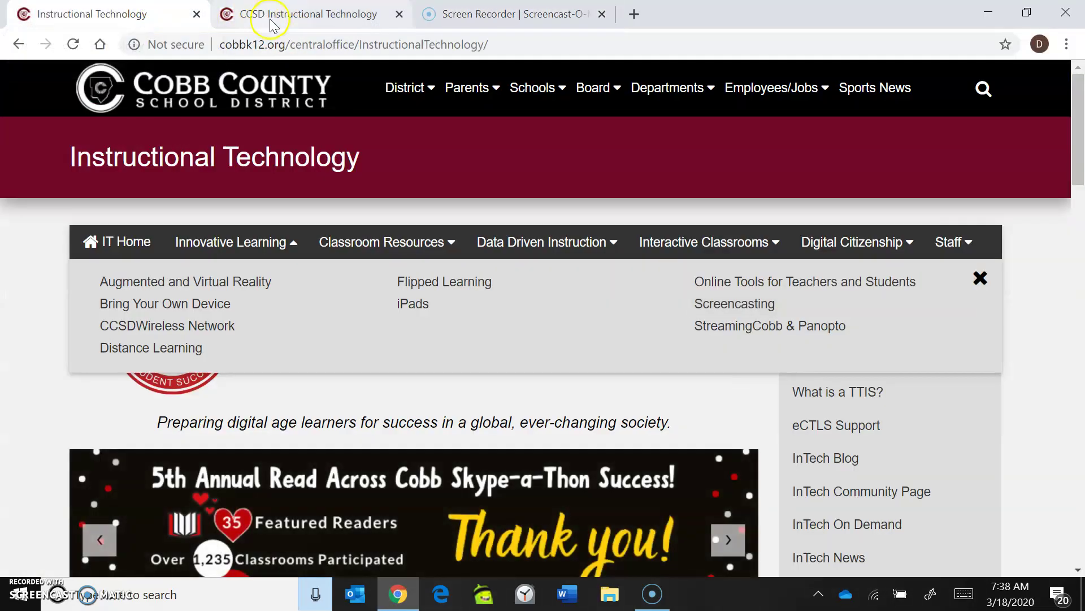
pyautogui.click(18, 45)
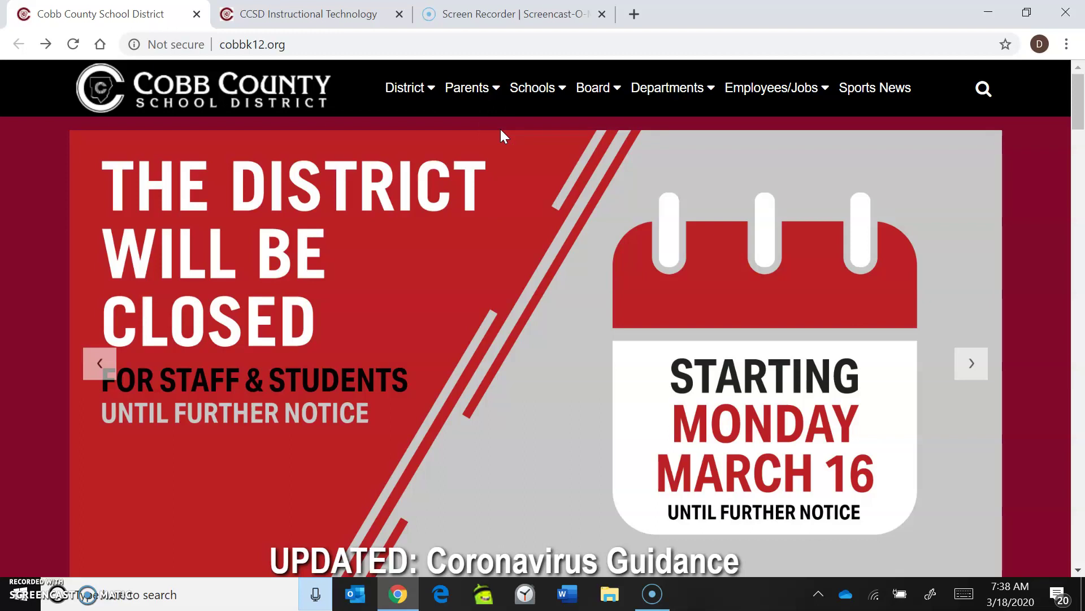
pyautogui.click(484, 105)
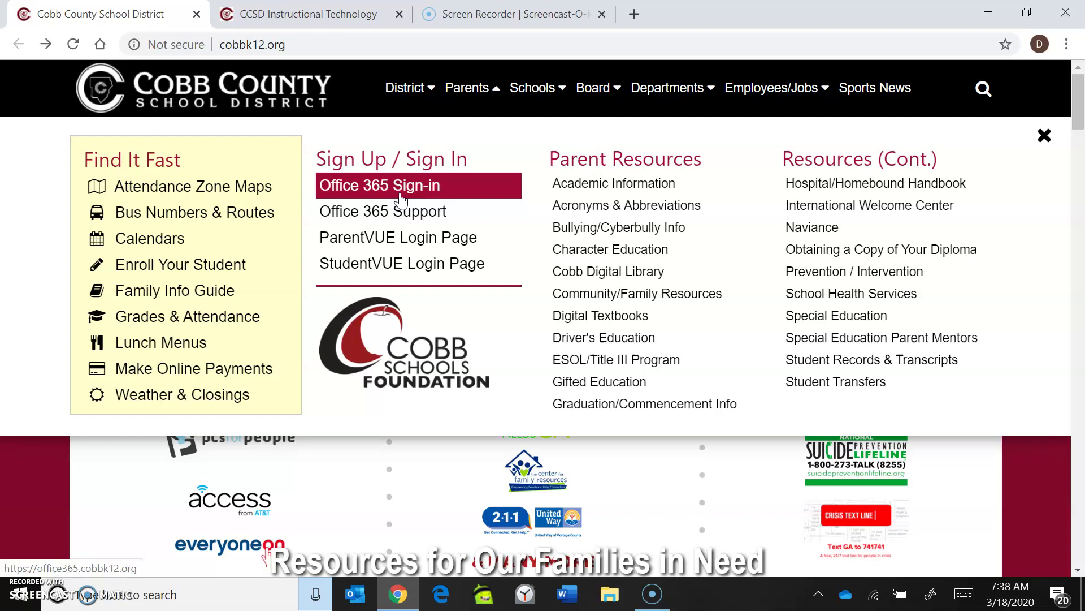
# Step: Sign in through Office 365 Sign-in using the district e-mail address and account password
pyautogui.click(401, 198)
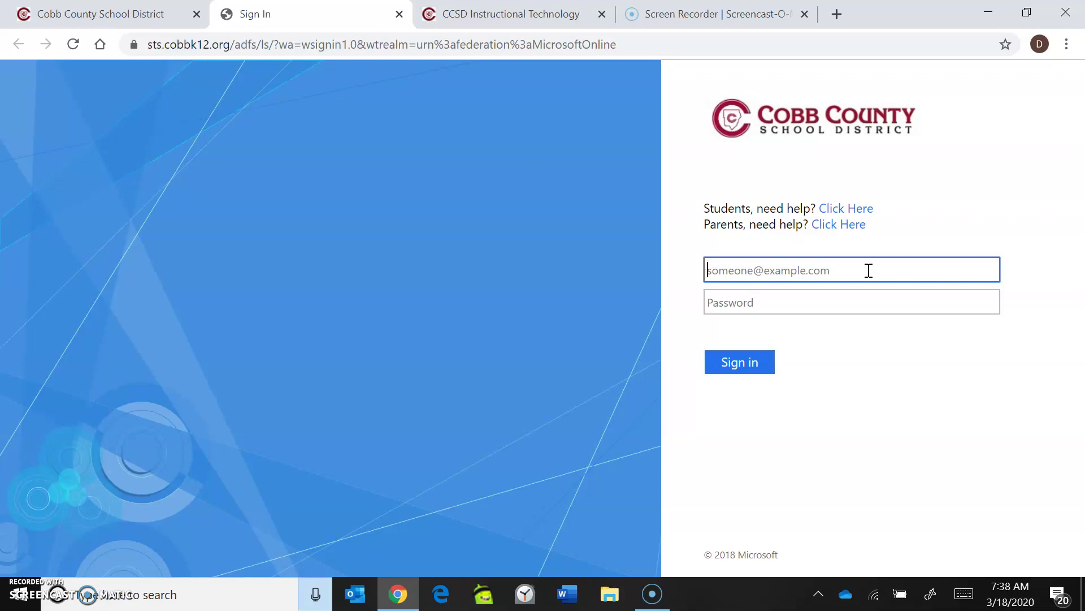
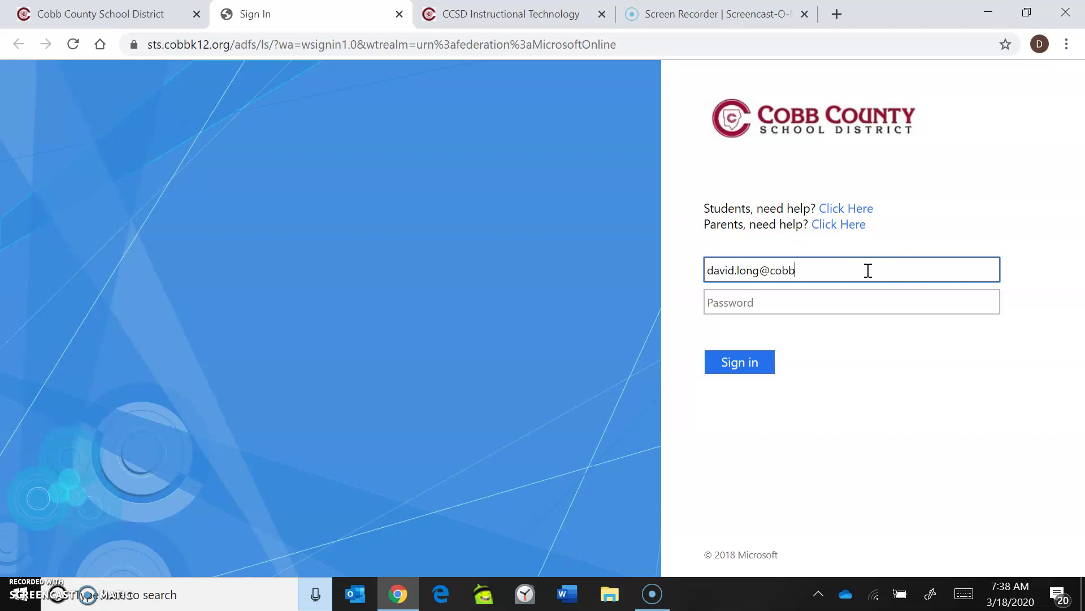
pyautogui.click(789, 300)
pyautogui.write('•')
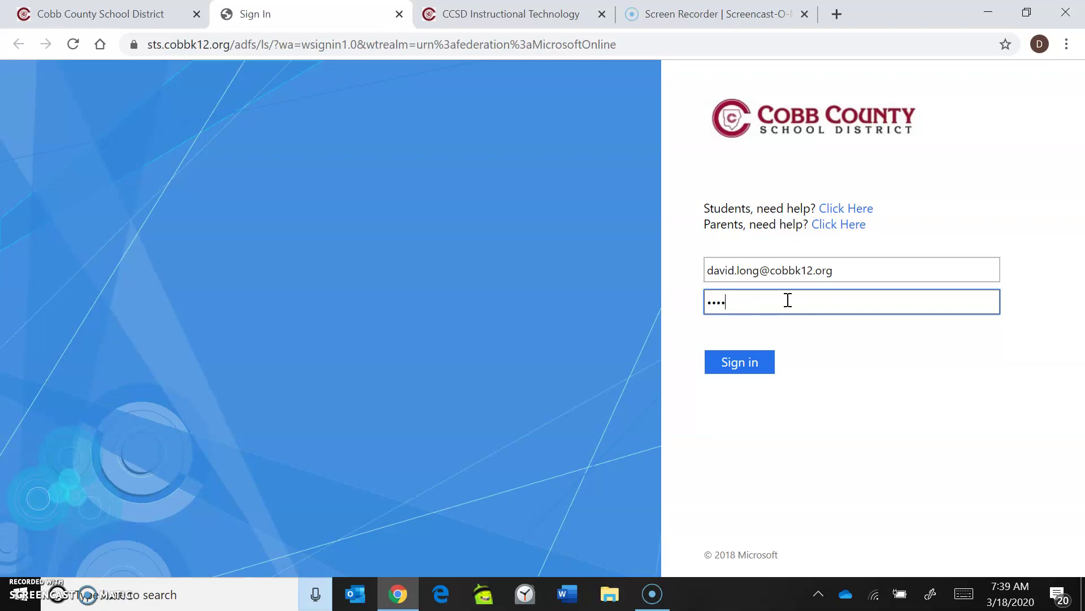
pyautogui.press('BackSpace')
pyautogui.write('••••••')
pyautogui.click(732, 365)
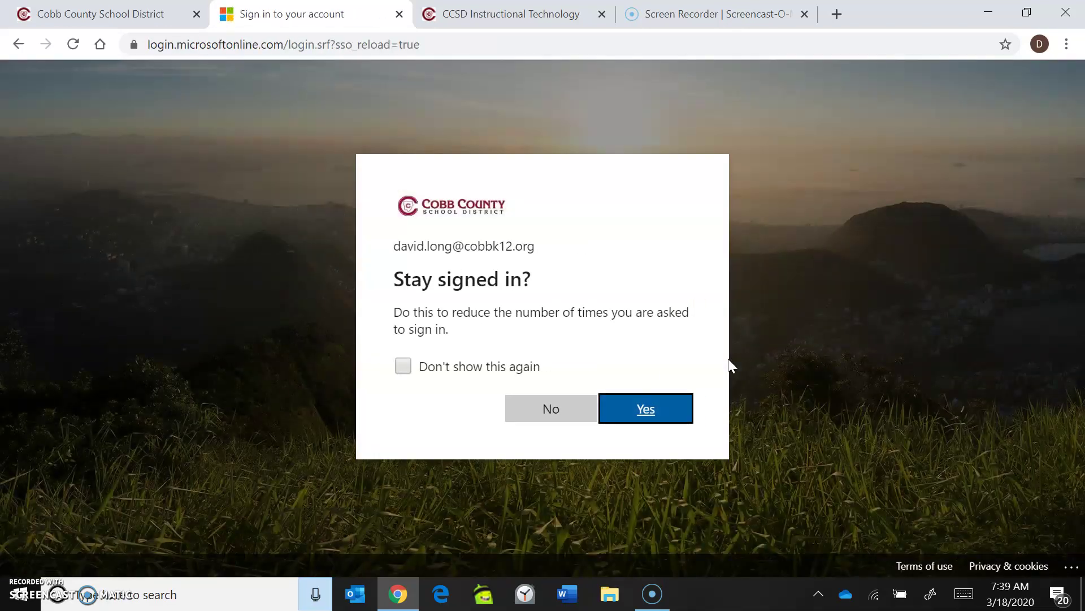
# Step: Stay signed in with Don't show this again ticked
pyautogui.click(643, 413)
pyautogui.click(402, 366)
pyautogui.click(639, 425)
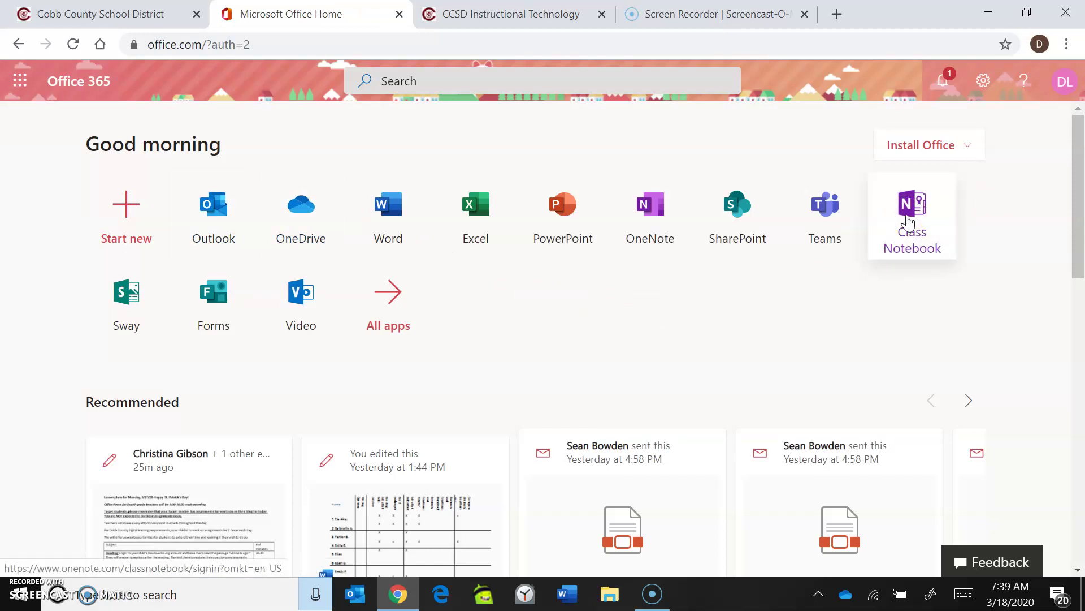
# Step: Open Class Notebook's Manage notebooks page for Long's class 2019-220
pyautogui.click(909, 221)
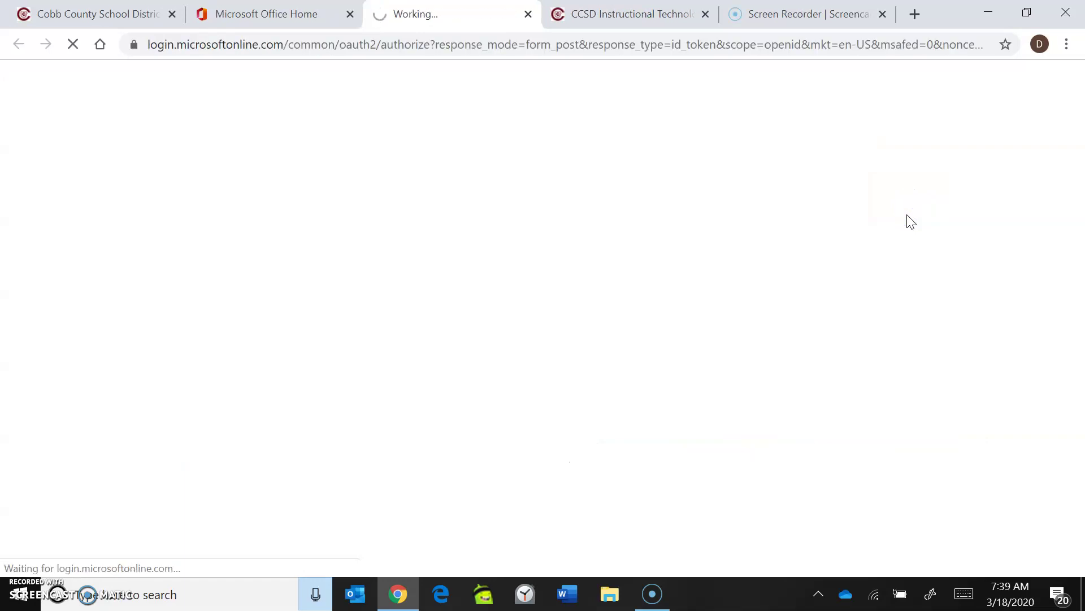
pyautogui.click(682, 259)
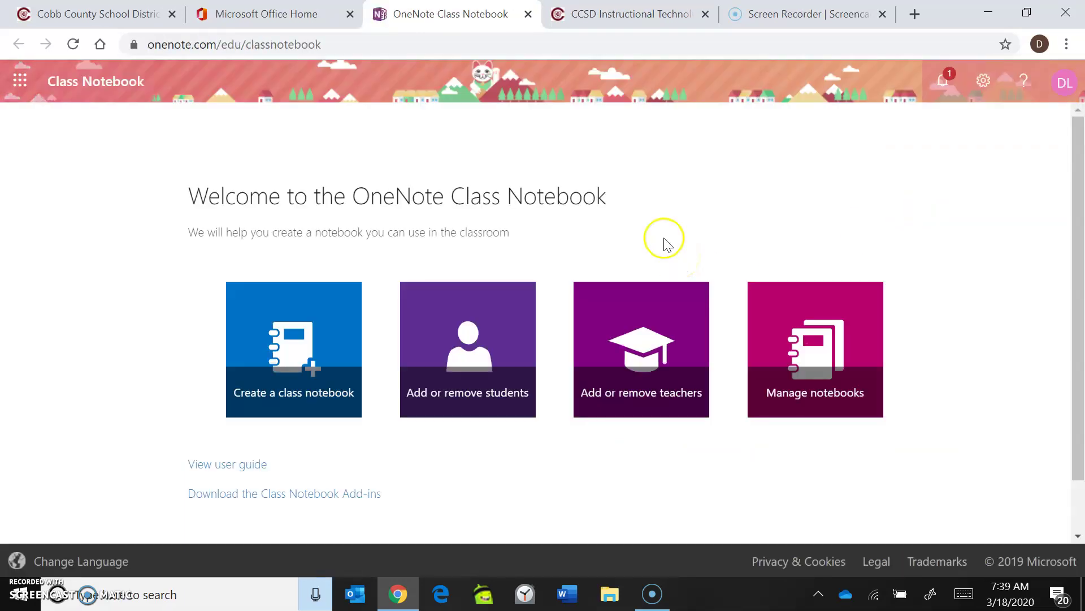
pyautogui.click(783, 338)
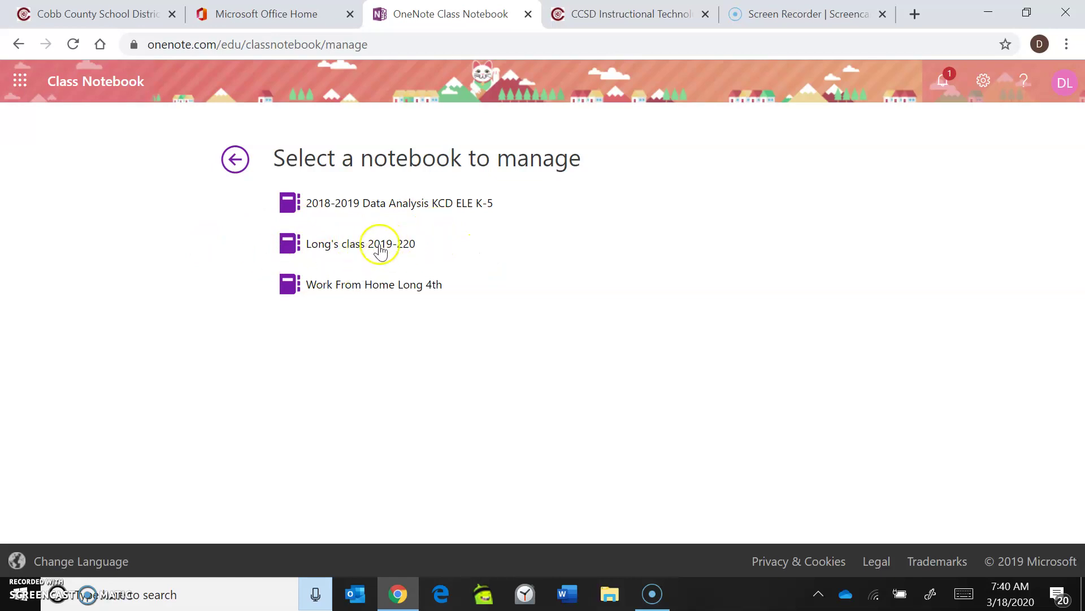
pyautogui.click(342, 249)
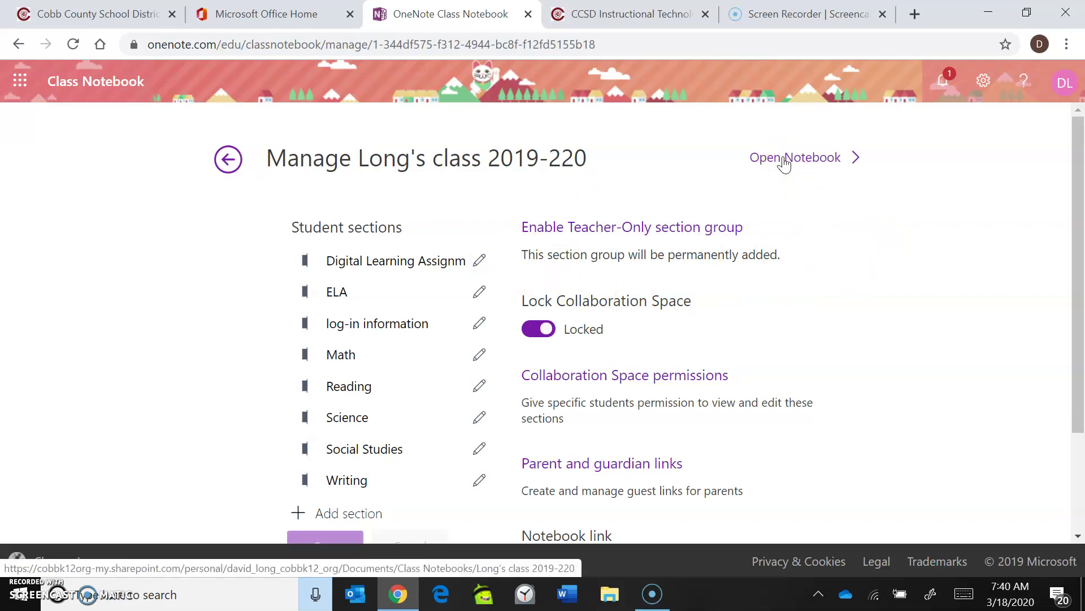
# Step: Open the Long's class 2019-220 notebook online and request Open in app
pyautogui.click(784, 162)
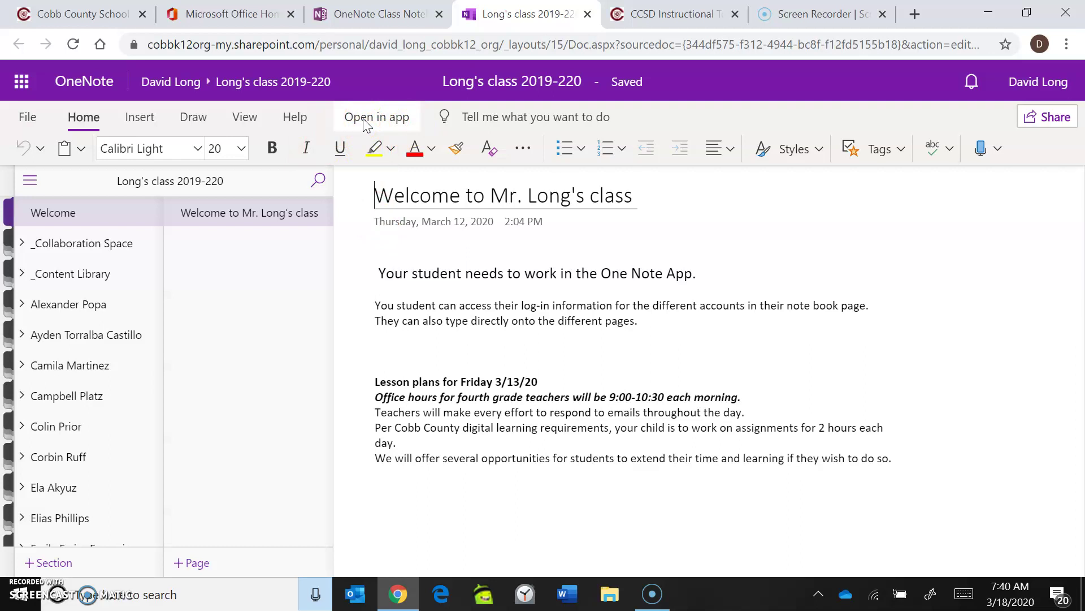
pyautogui.click(364, 121)
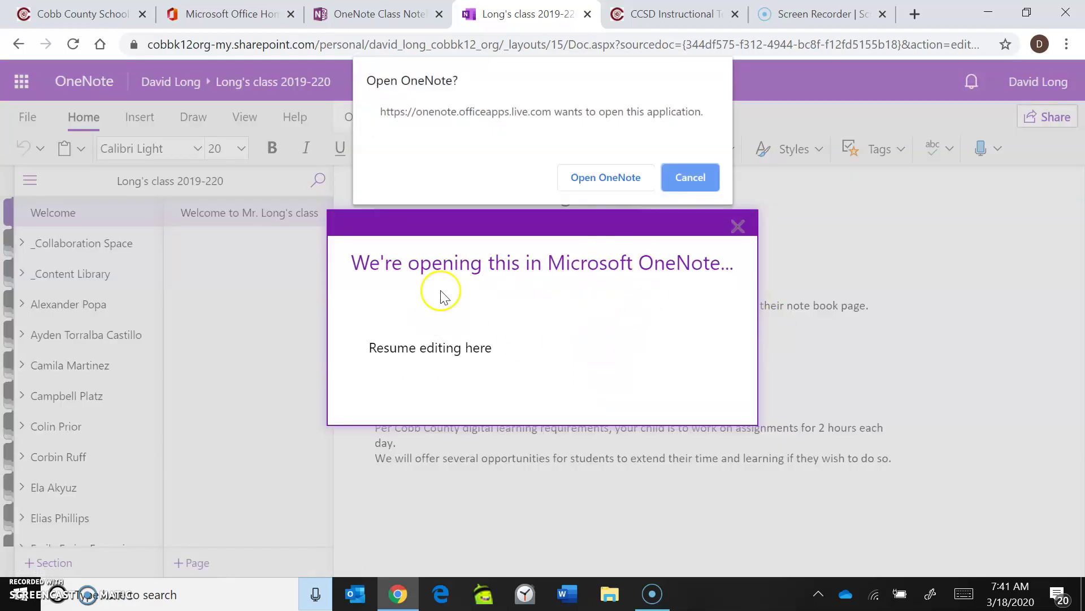
# Step: Allow the browser to launch desktop OneNote with the class notebook
pyautogui.click(604, 179)
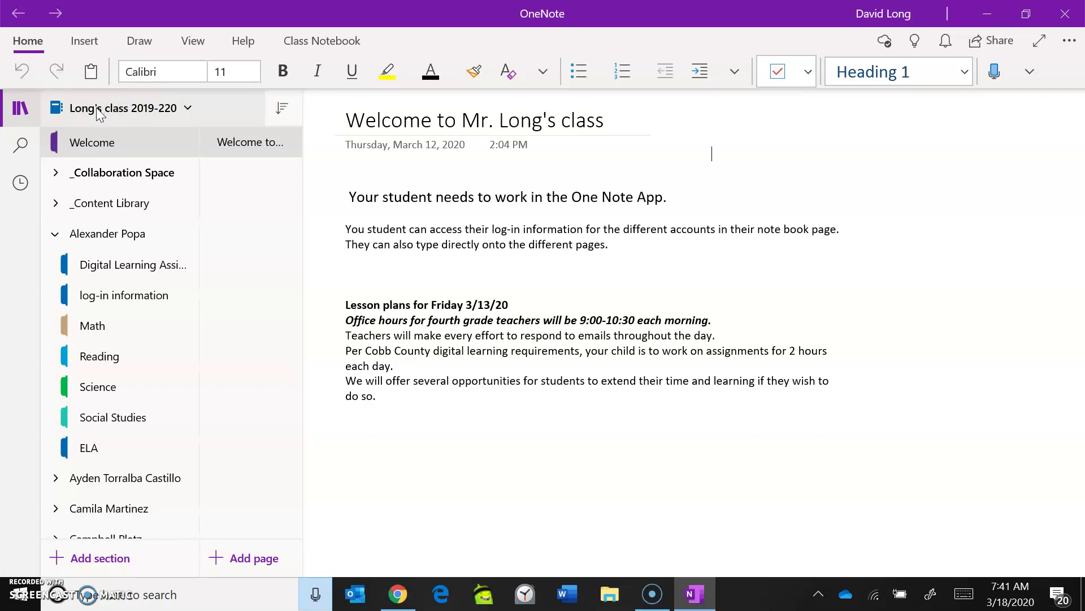
# Step: Run Sync This Notebook on Long's class 2019-220 from its right-click menu
pyautogui.click(99, 114)
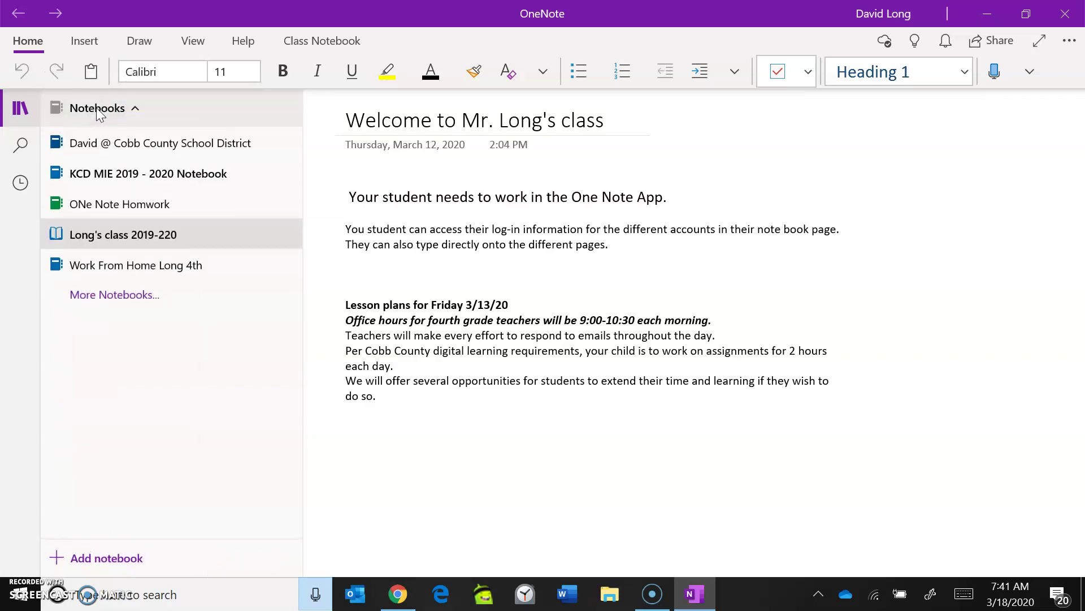
pyautogui.click(123, 106)
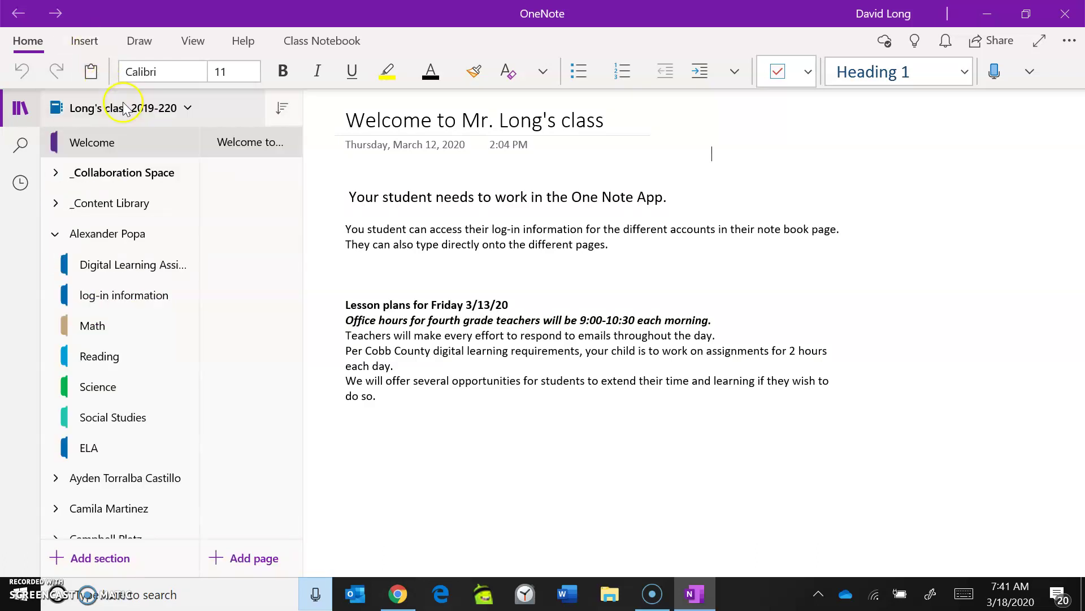
pyautogui.rightClick(123, 107)
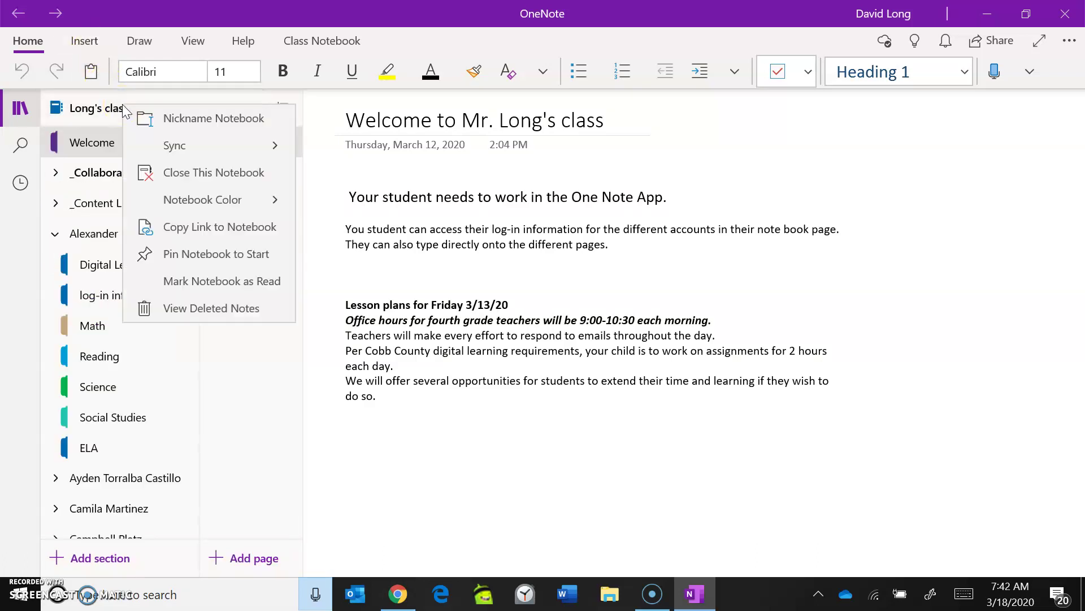
pyautogui.click(188, 148)
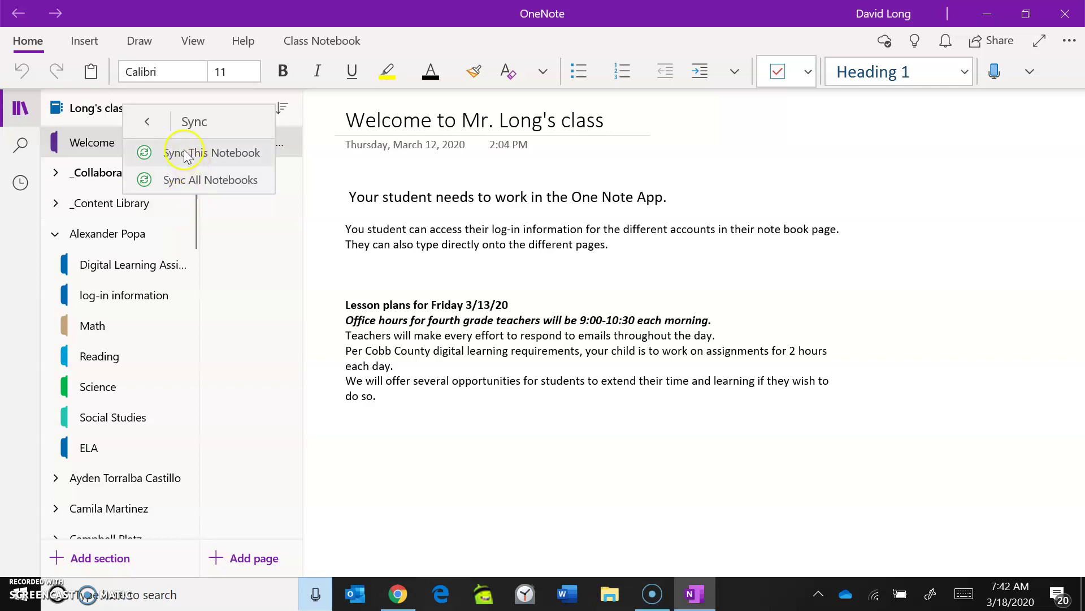
pyautogui.click(187, 154)
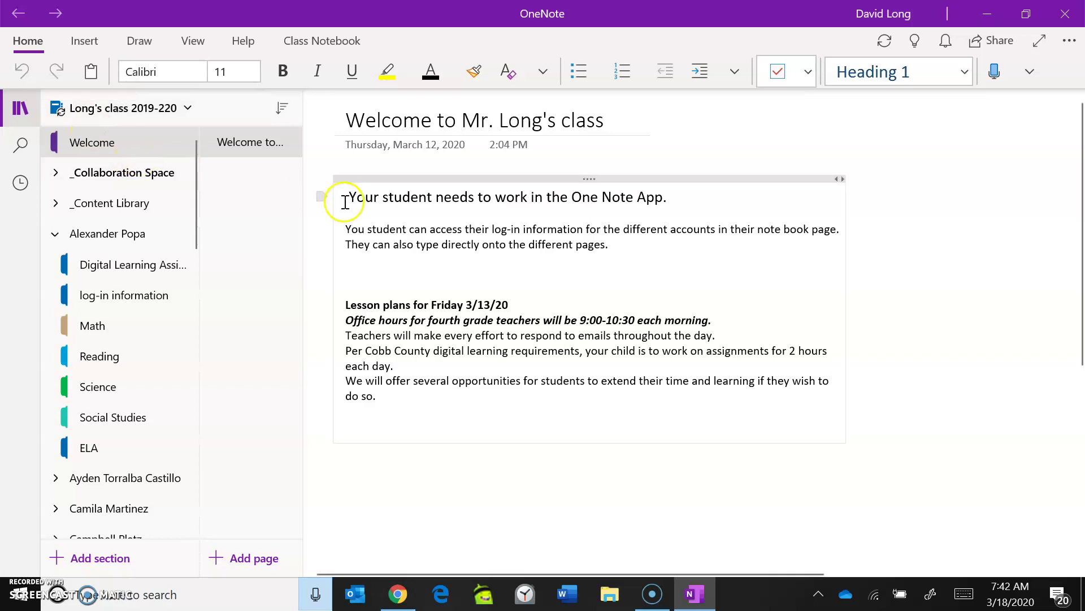
# Step: Browse the _Collaboration Space and _Content Library groups, then open a student's Digital Learning Assignments section
pyautogui.click(56, 175)
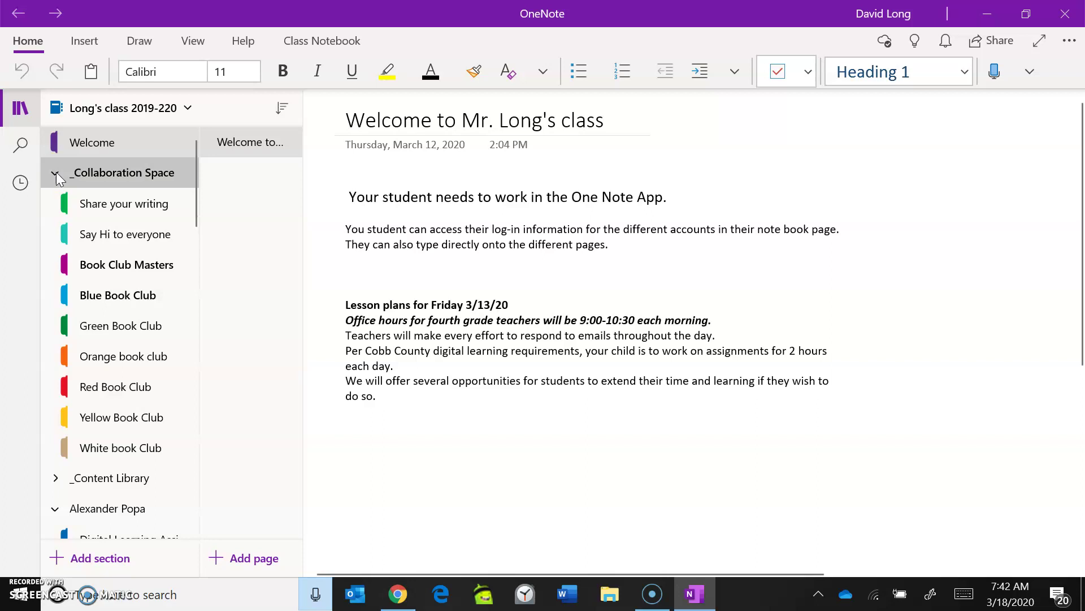
pyautogui.click(57, 175)
pyautogui.click(57, 205)
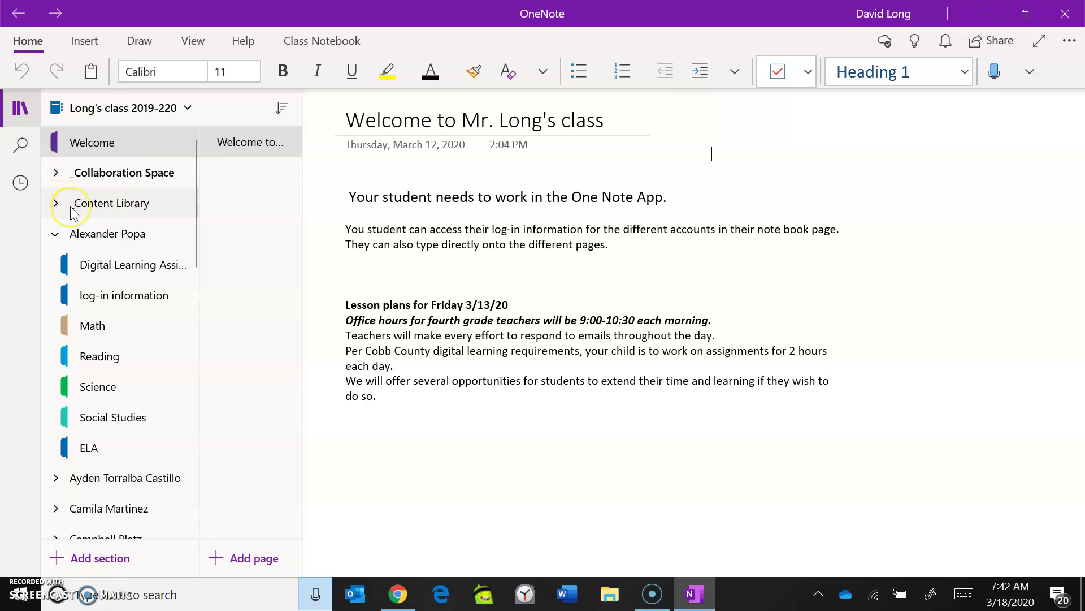
pyautogui.click(58, 205)
pyautogui.click(104, 234)
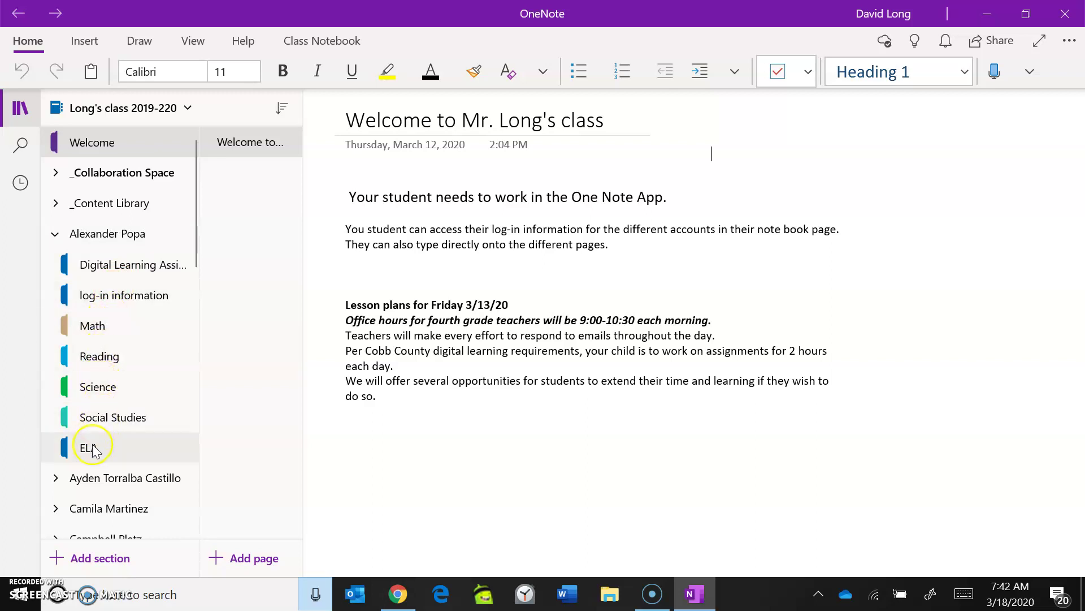
pyautogui.click(120, 268)
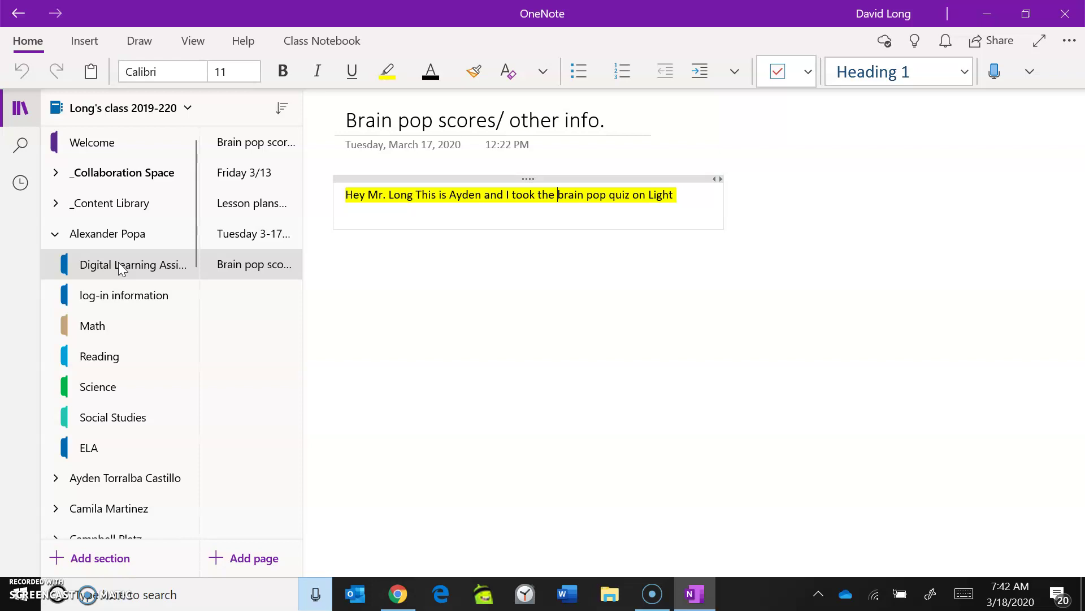
# Step: Review the Friday 3/13 and Monday 3/16 lesson pages, then scroll through Tuesday 3-17-20 LP
pyautogui.click(264, 272)
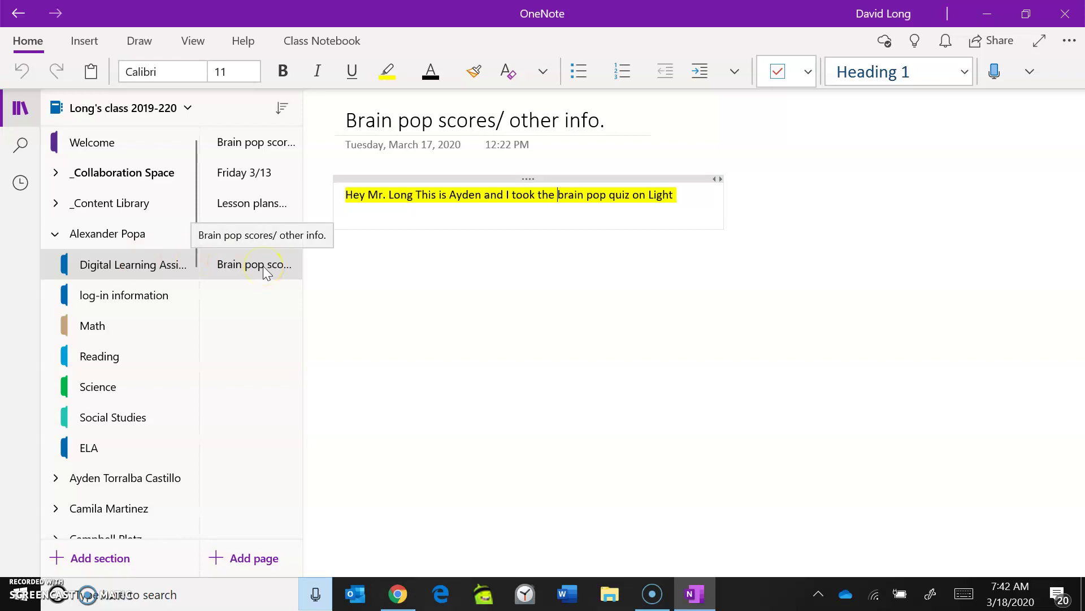
pyautogui.click(252, 174)
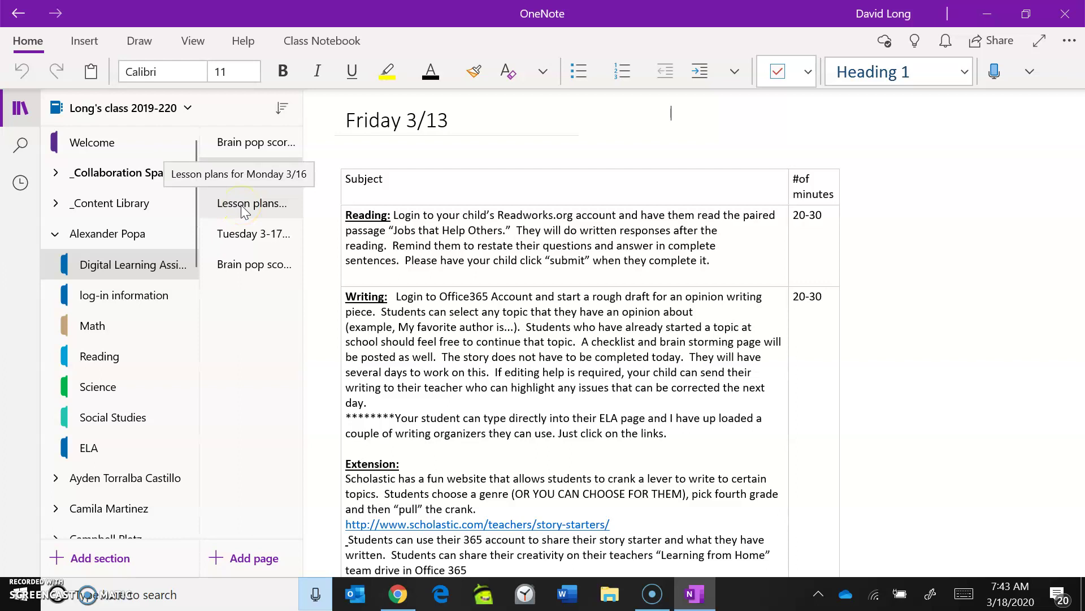
pyautogui.click(244, 210)
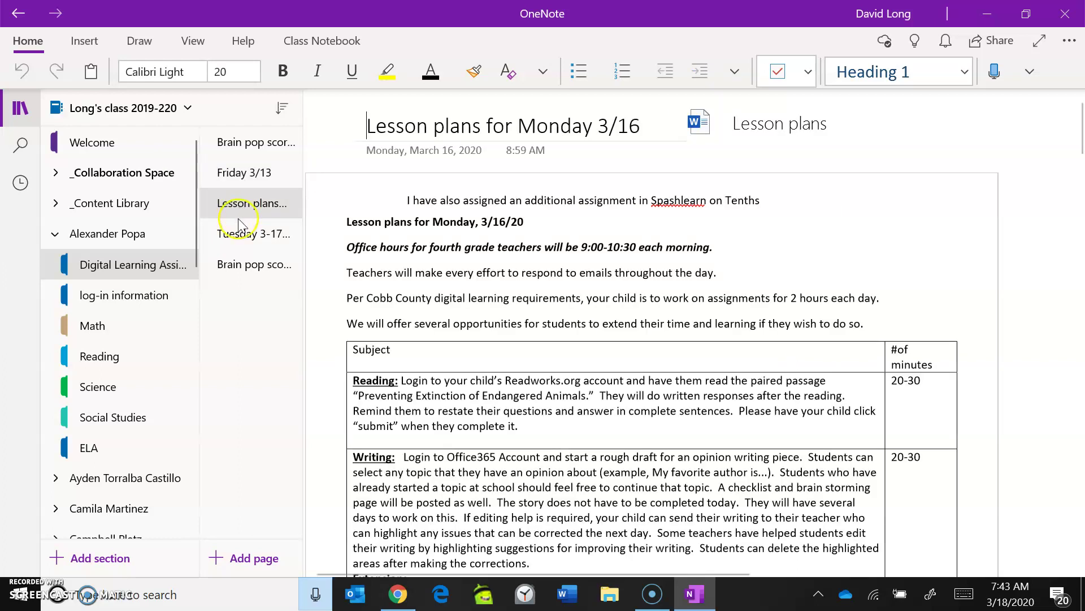
pyautogui.click(240, 236)
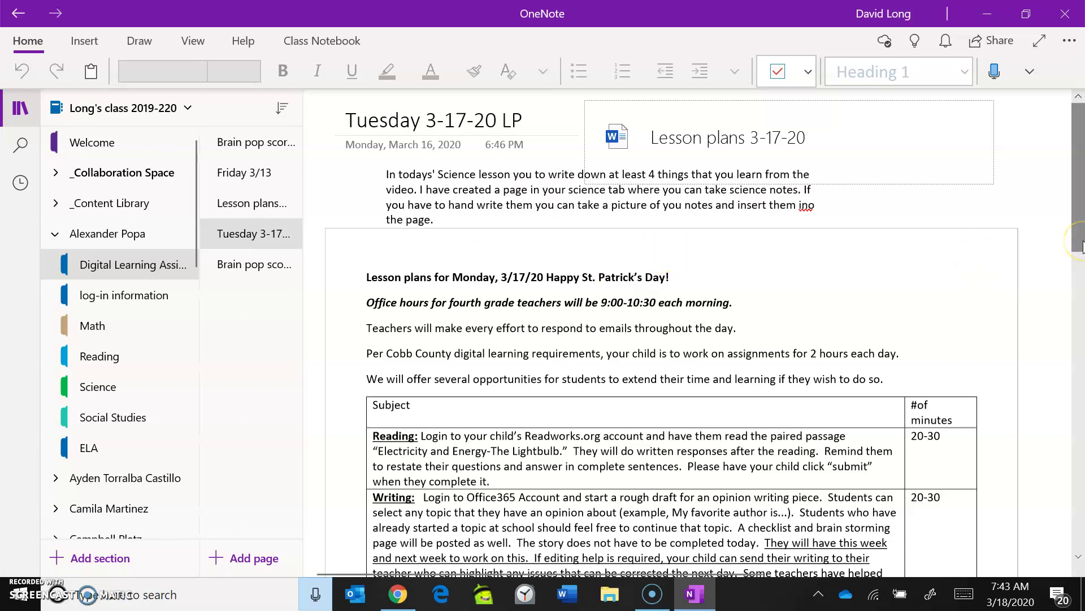
pyautogui.moveTo(1083, 247); pyautogui.dragTo(1045, 157)
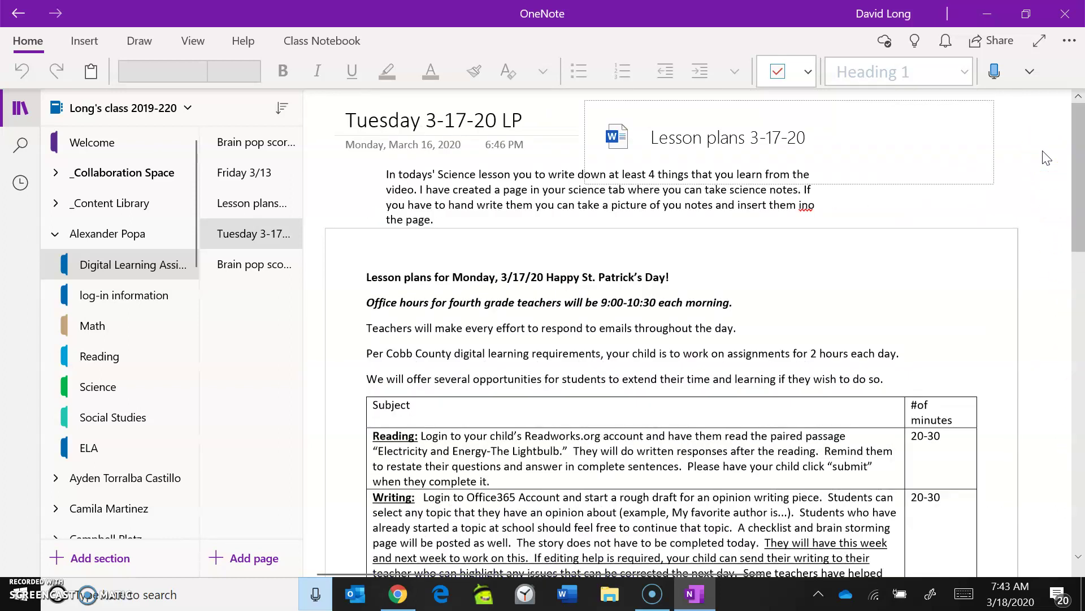
pyautogui.click(637, 145)
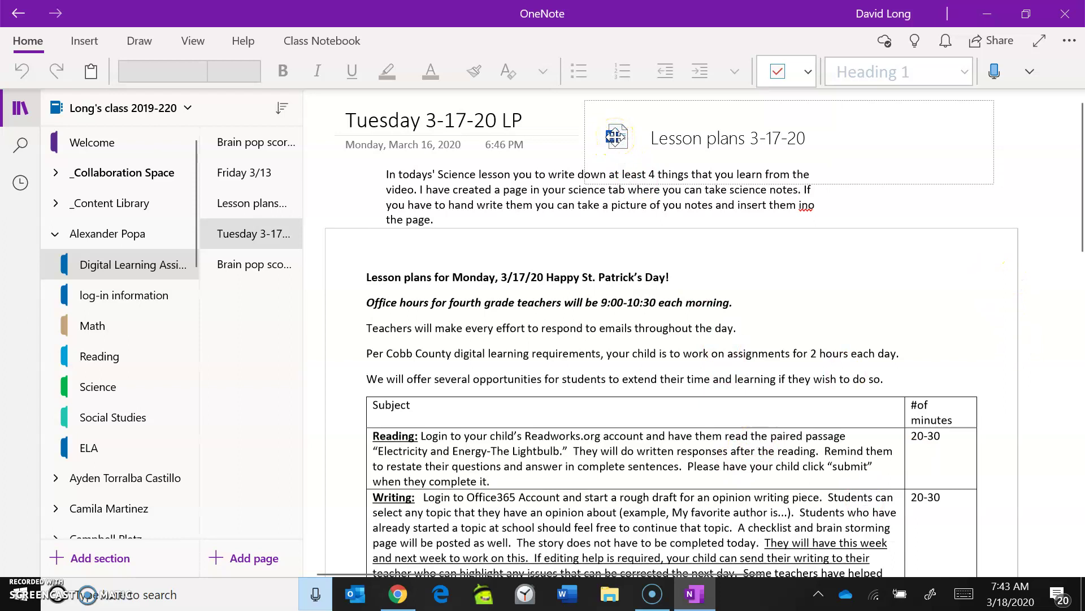
# Step: Open the attached Lesson plans 3-17-20 file in Word with Open This File
pyautogui.click(919, 257)
pyautogui.click(613, 137)
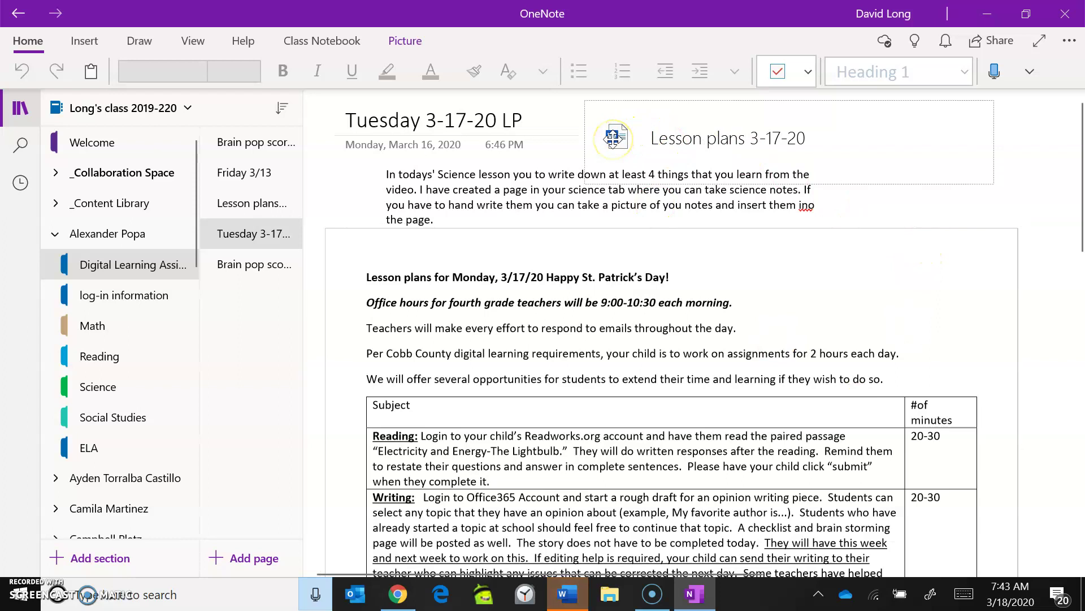
pyautogui.rightClick(614, 137)
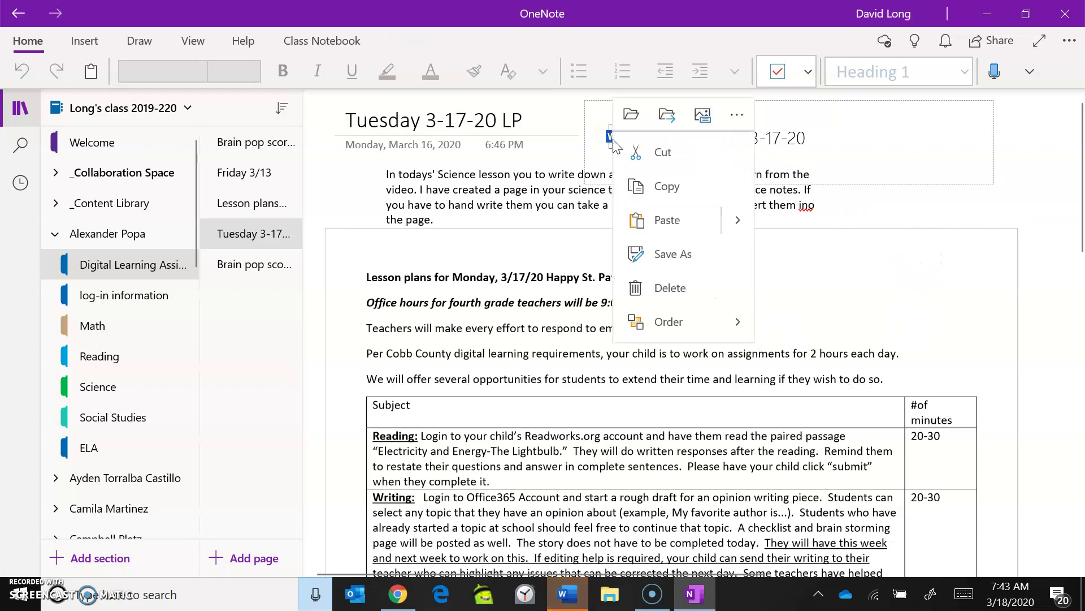
pyautogui.click(632, 115)
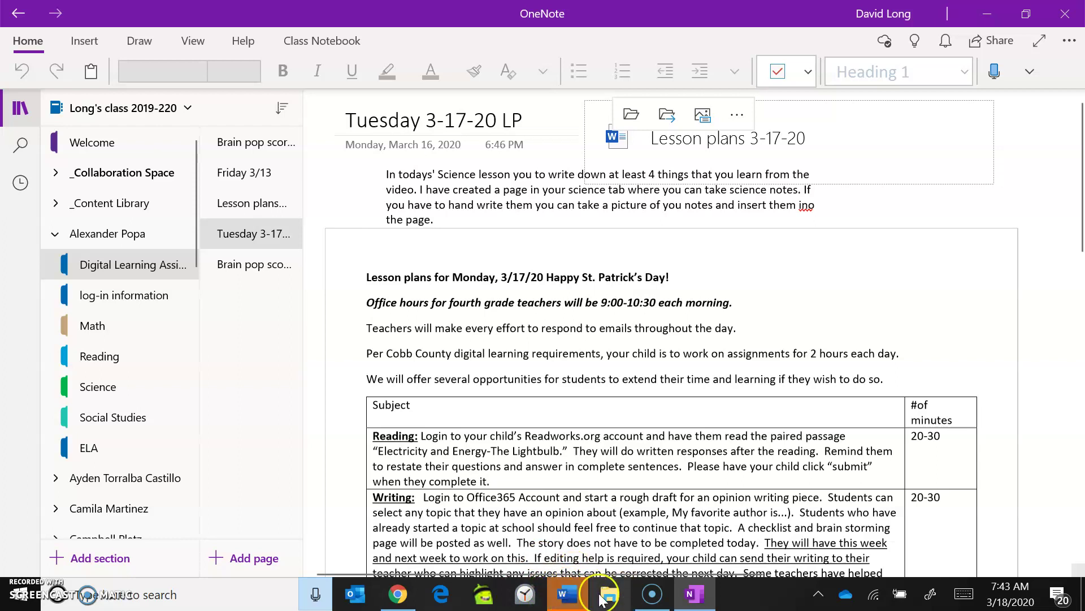
# Step: In Word's Lesson plans 3-17-20, Ctrl+click the Science row's Discovery Education video link
pyautogui.click(563, 601)
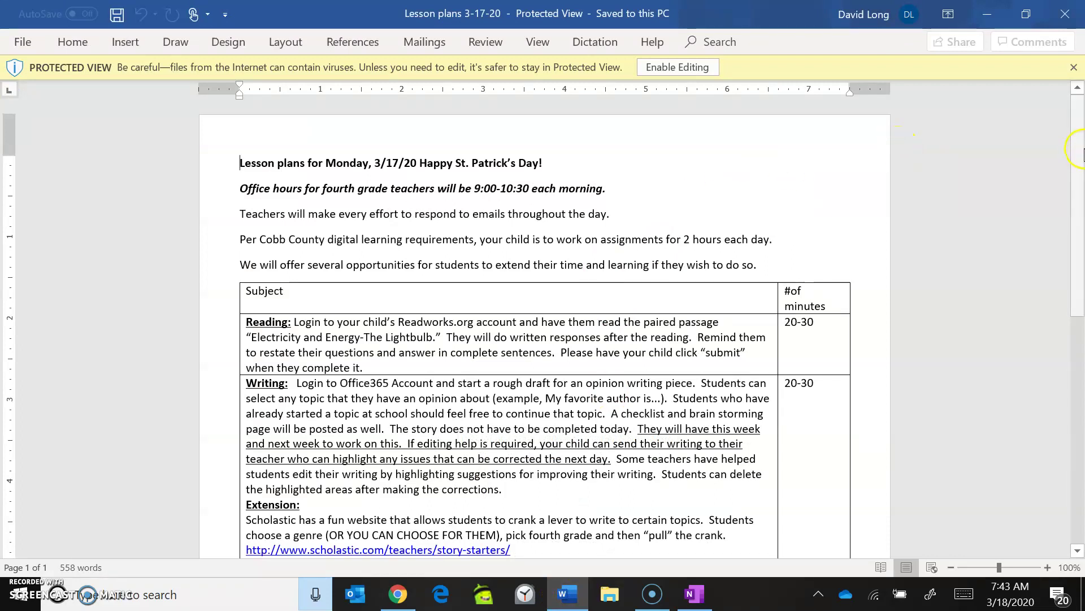
pyautogui.scroll(-7, 1081, 151)
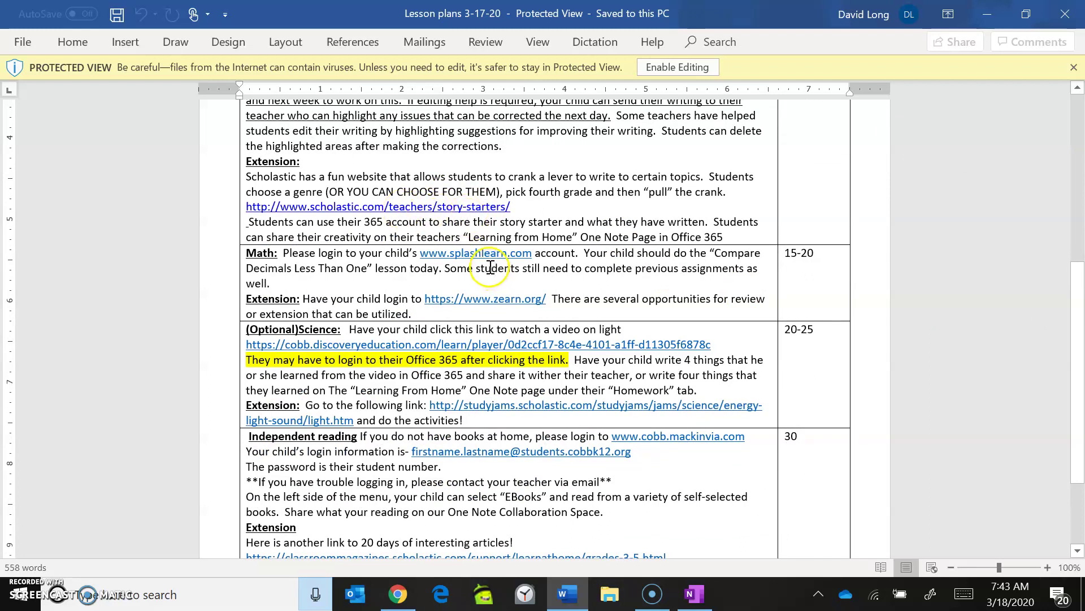
pyautogui.tripleClick(629, 352)
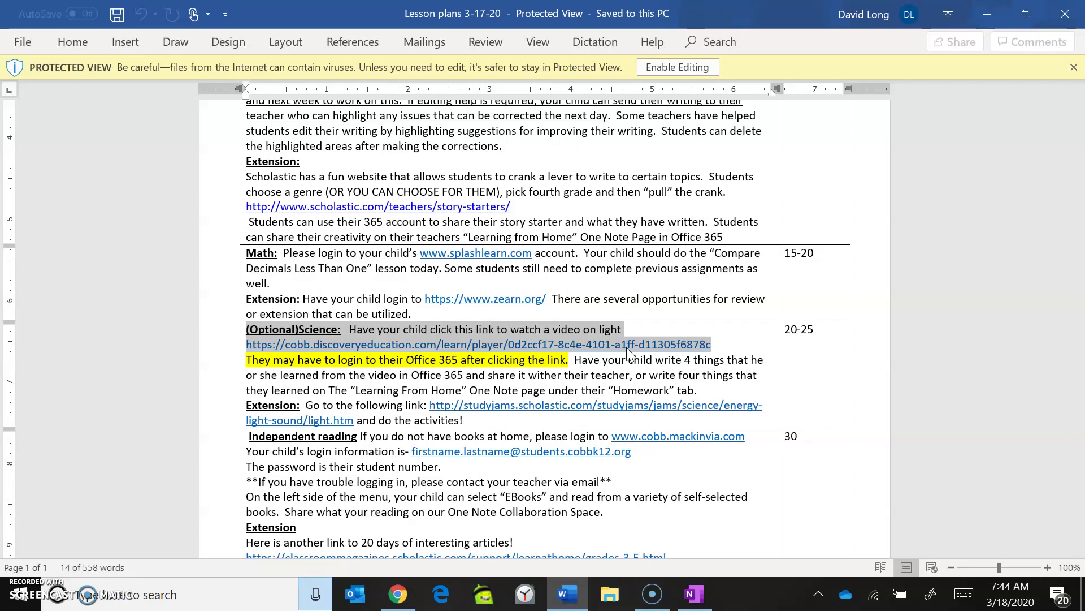
pyautogui.moveTo(396, 604)
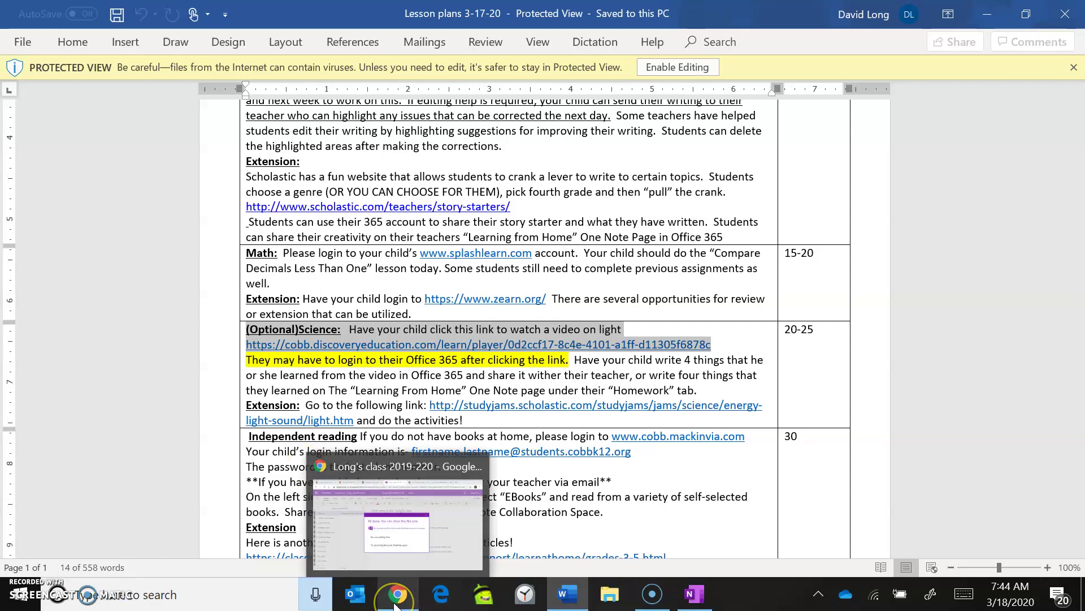
pyautogui.click(565, 346)
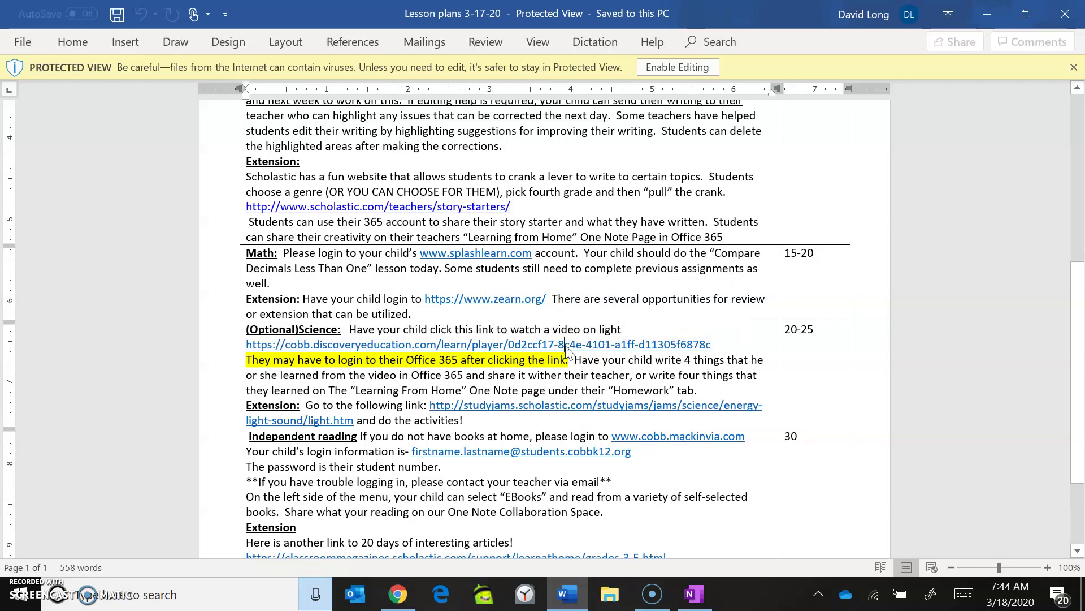
pyautogui.keyDown('ctrl'); pyautogui.click(565, 346); pyautogui.keyUp('ctrl')
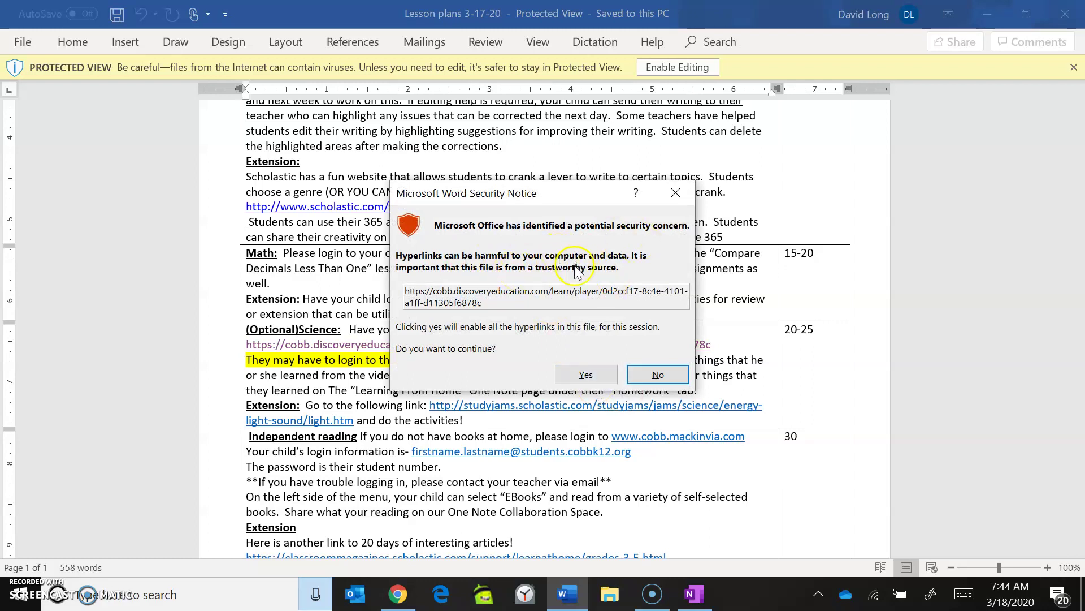
# Step: Allow the Science link, close the Real World Science: Light tab, and return to OneNote
pyautogui.click(587, 375)
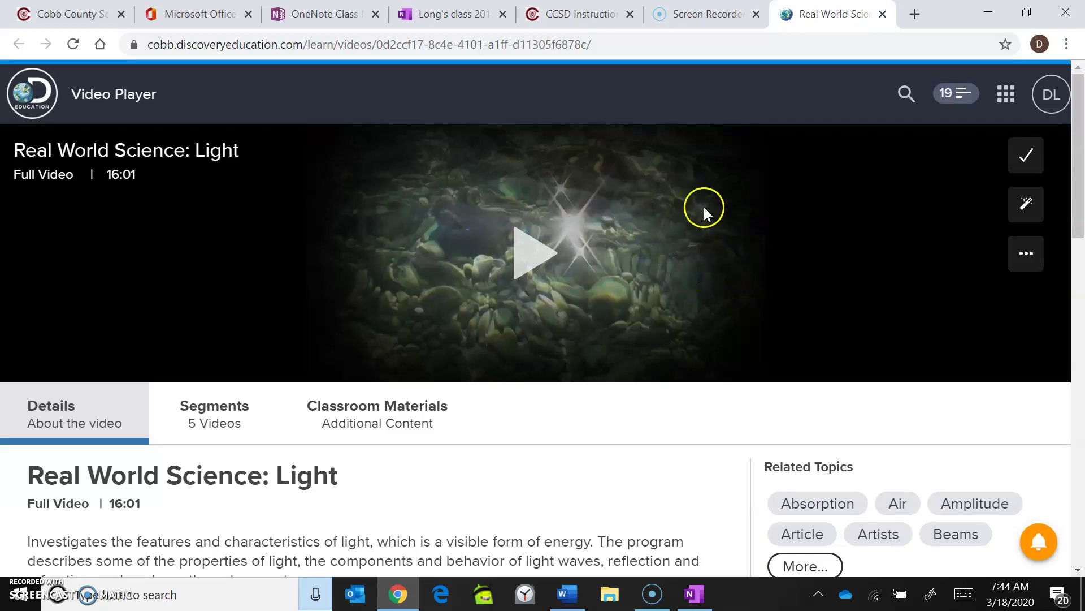
pyautogui.click(884, 15)
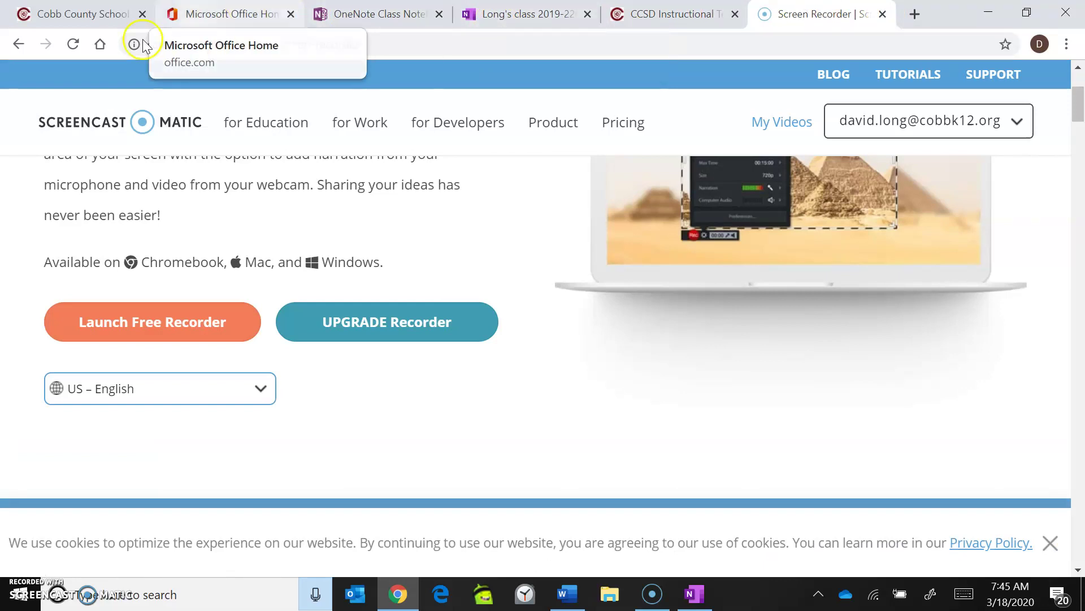
pyautogui.click(505, 23)
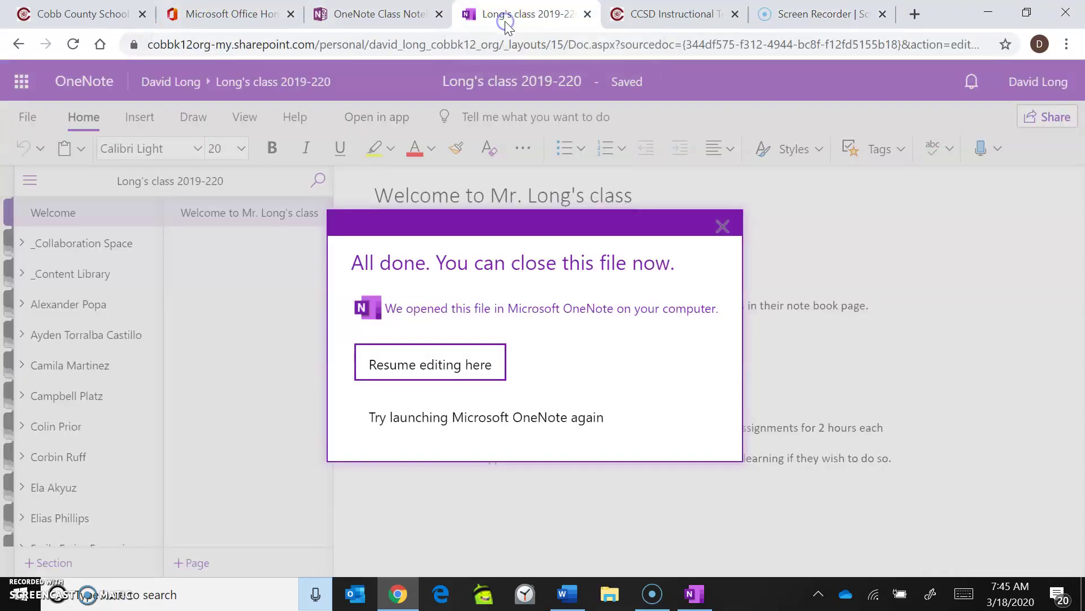
pyautogui.click(422, 19)
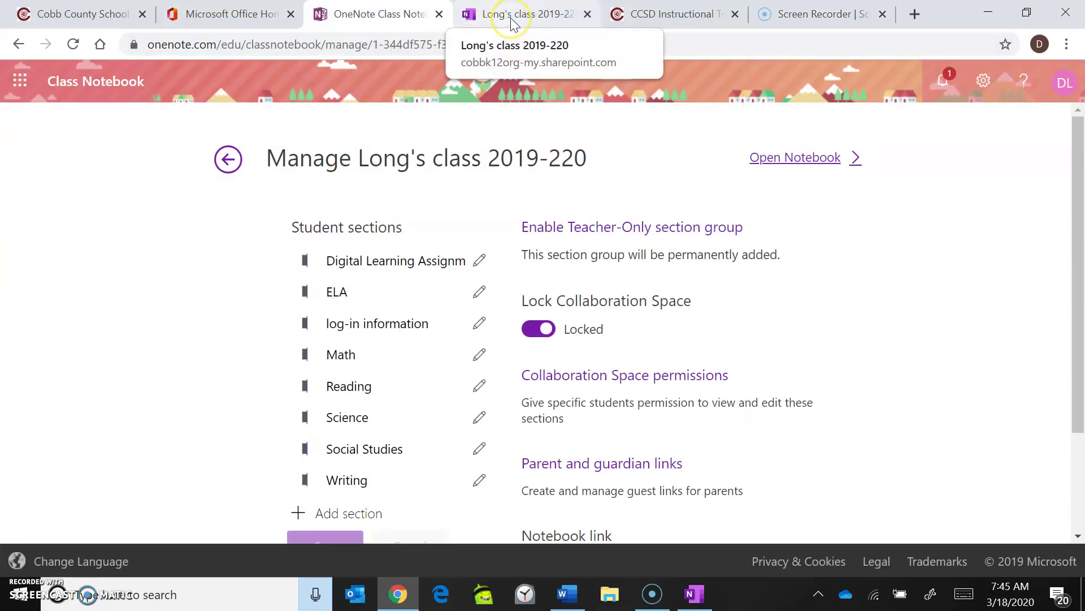
pyautogui.click(695, 595)
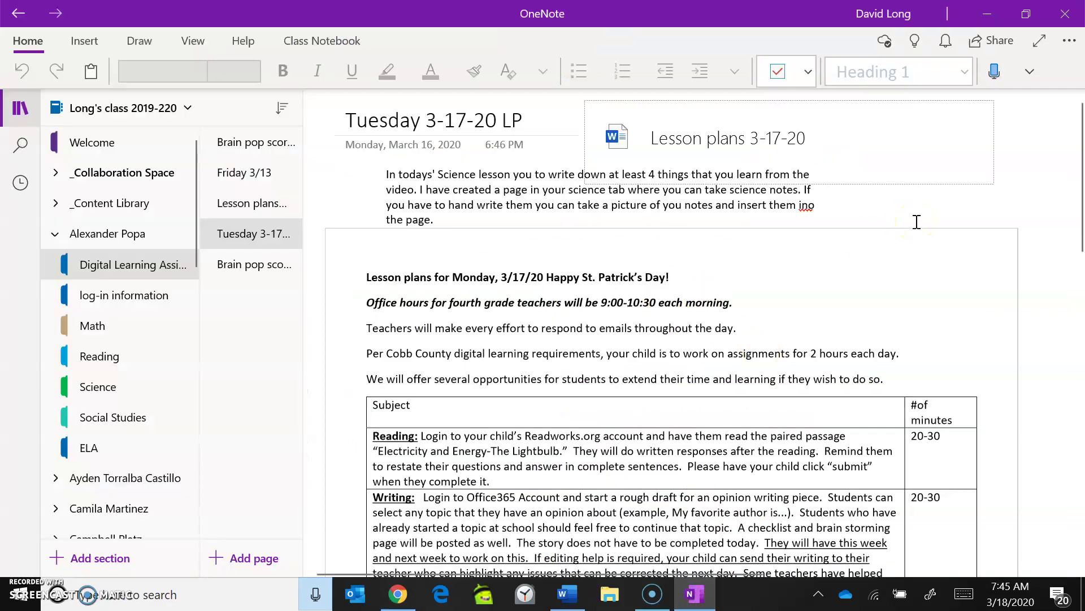
# Step: Browse the log-in information and Digital Learning Assignments sections, ending on the Brain pop scores page
pyautogui.click(619, 137)
pyautogui.click(621, 145)
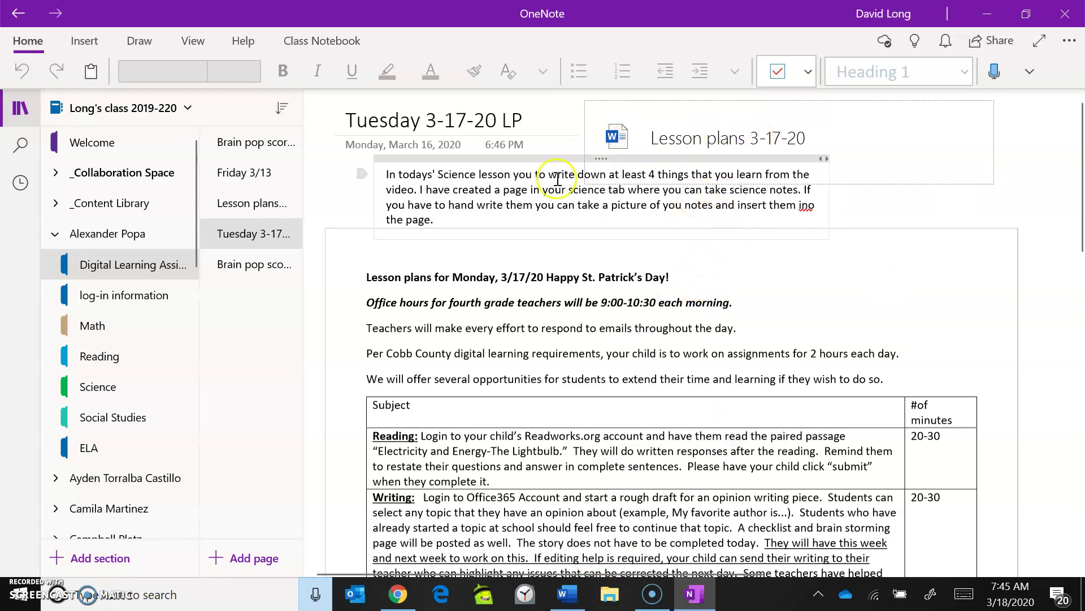
pyautogui.click(100, 306)
pyautogui.click(92, 270)
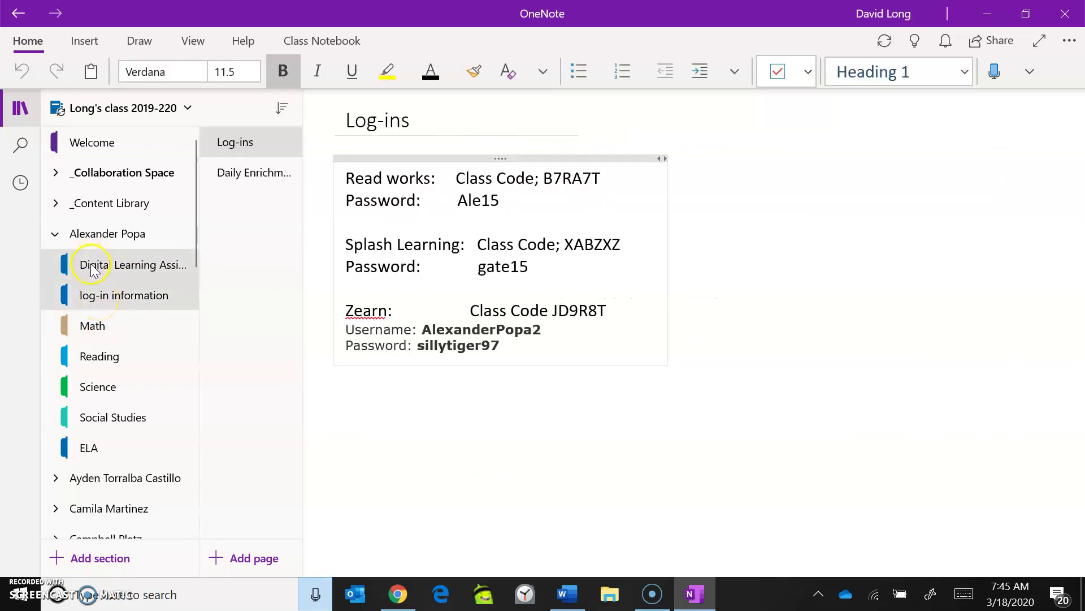
pyautogui.click(93, 306)
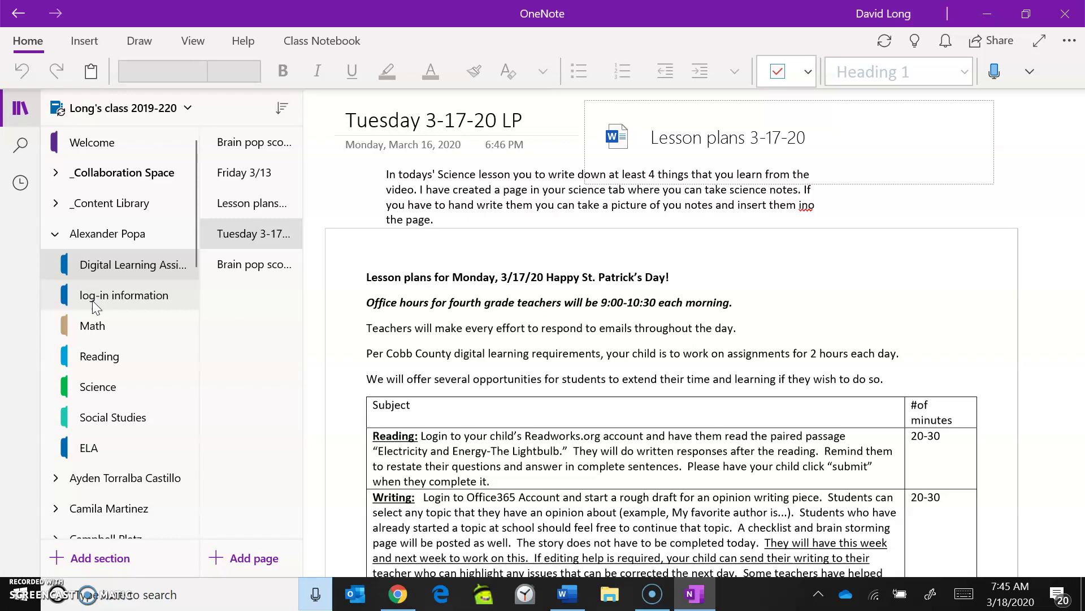
pyautogui.click(262, 273)
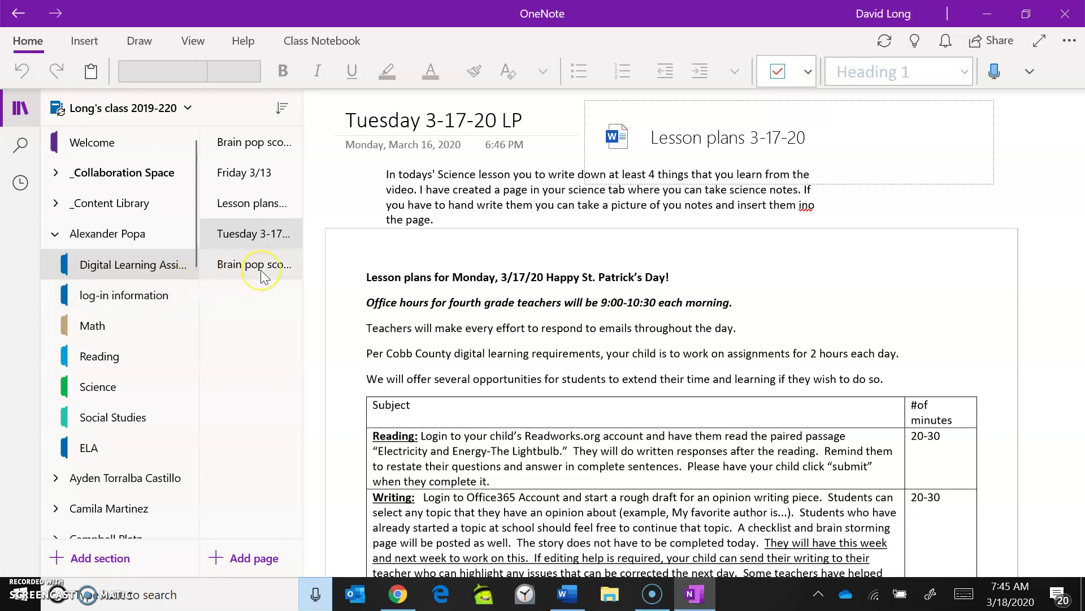
# Step: Delete the empty duplicate Brain pop scores page
pyautogui.click(260, 142)
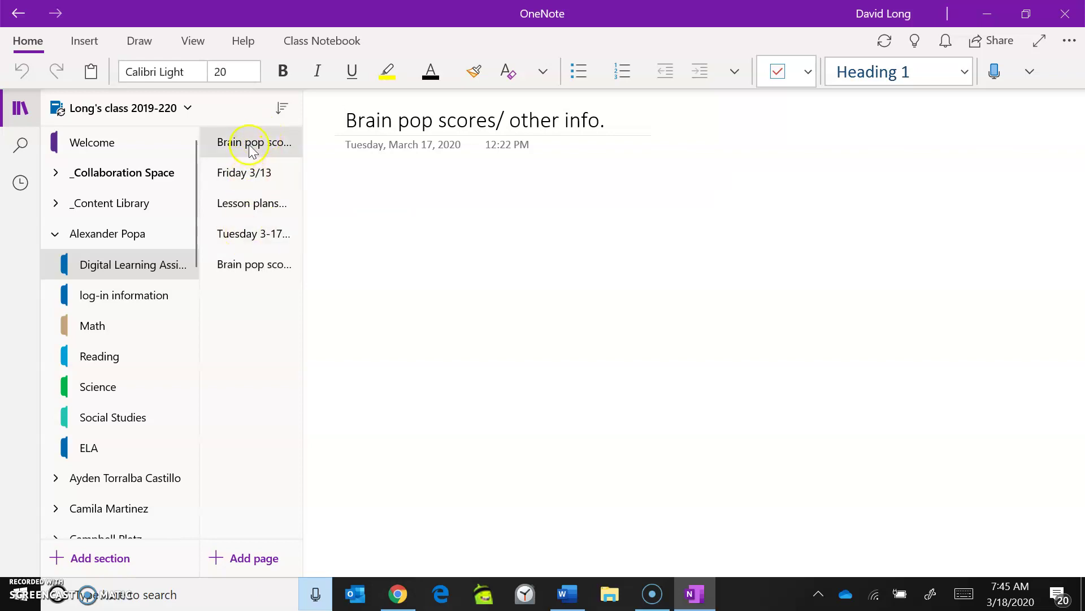
pyautogui.rightClick(250, 148)
pyautogui.click(291, 157)
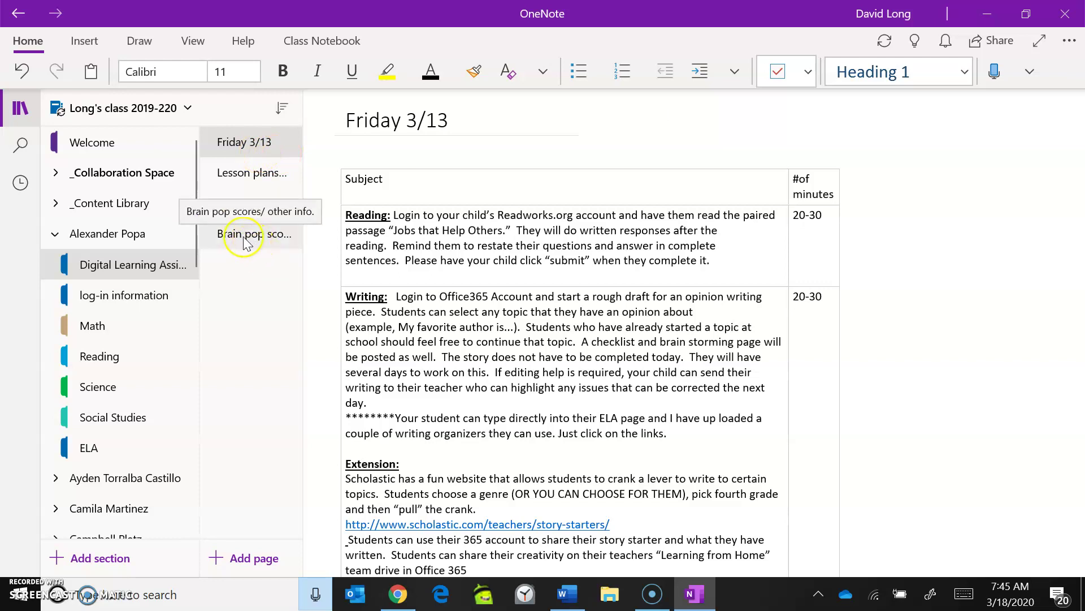
# Step: Expand and collapse the _Collaboration Space group and return to the Brain pop scores page
pyautogui.click(80, 178)
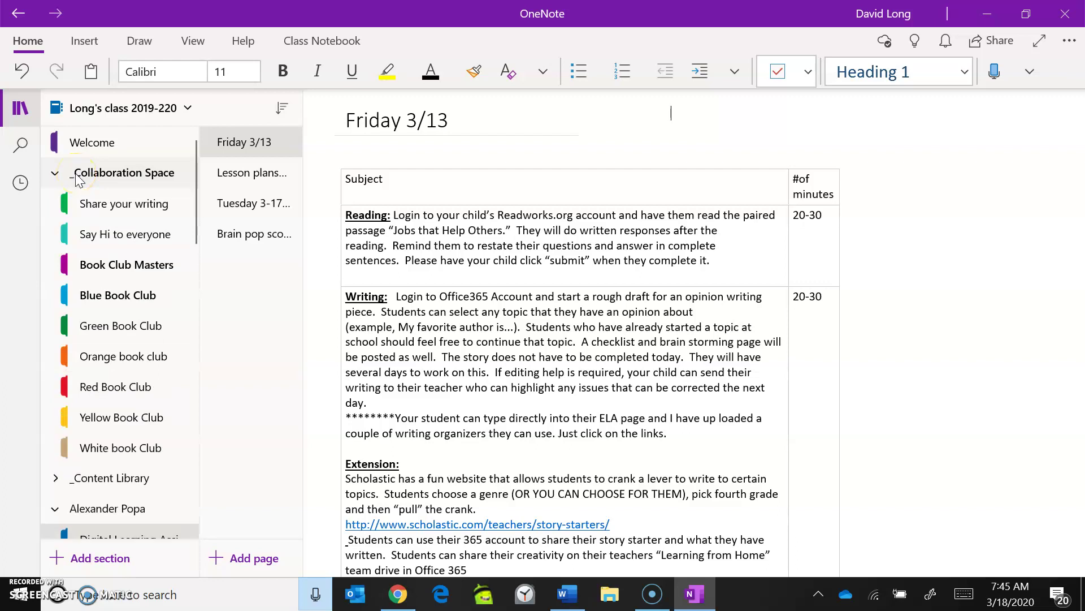
pyautogui.click(65, 175)
pyautogui.click(52, 175)
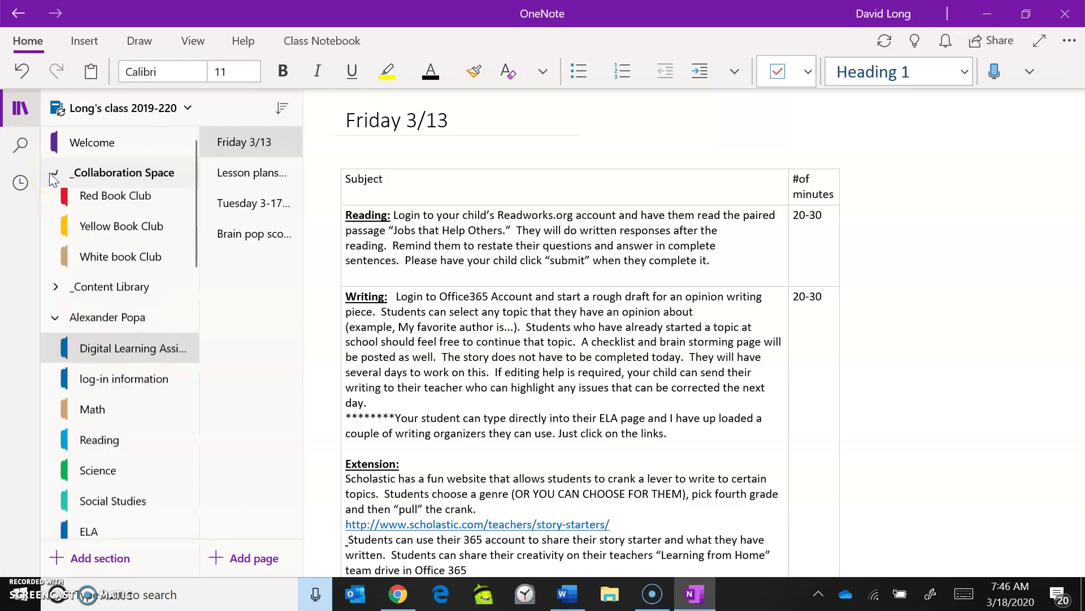
pyautogui.click(243, 237)
# Step: Add a new line after the student's Brain pop note and switch to the ELA section
pyautogui.click(570, 198)
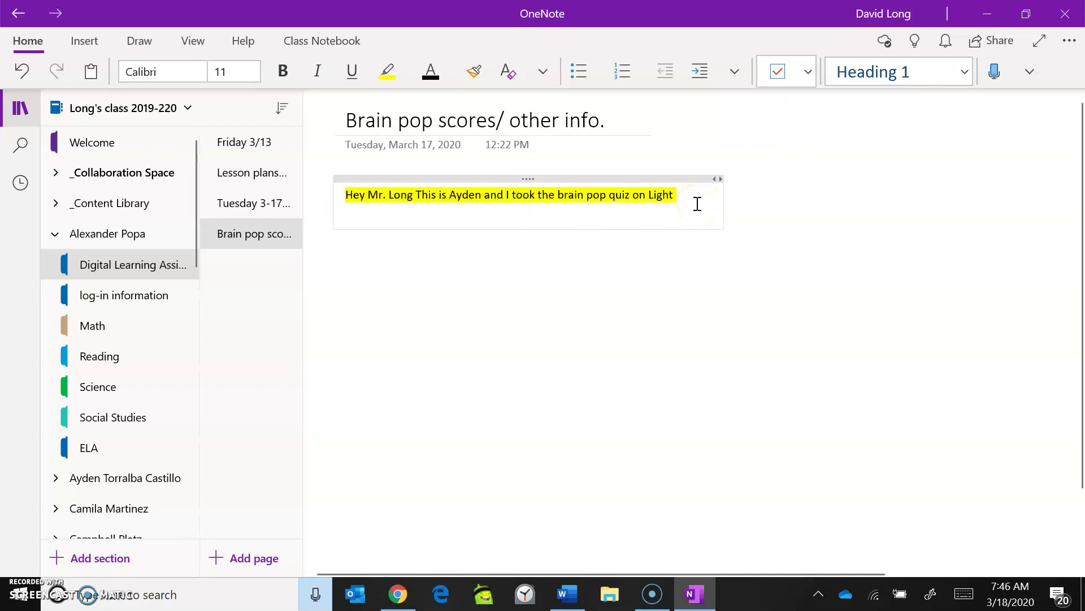
pyautogui.press('Return')
pyautogui.click(90, 447)
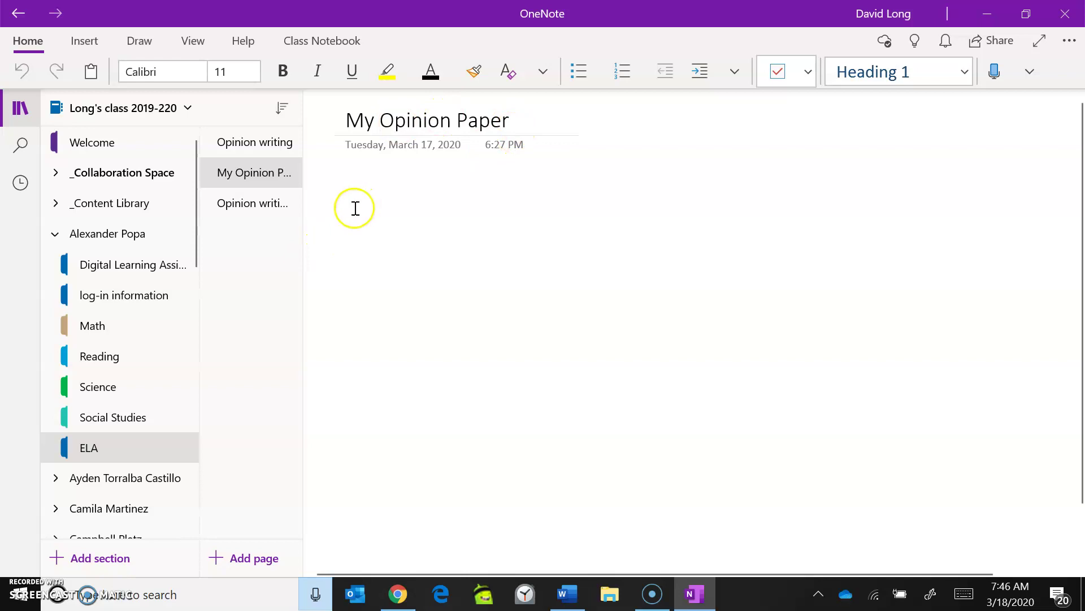
# Step: Start inserting a file on My Opinion Paper, browse the Open dialog, and cancel without attaching
pyautogui.click(86, 43)
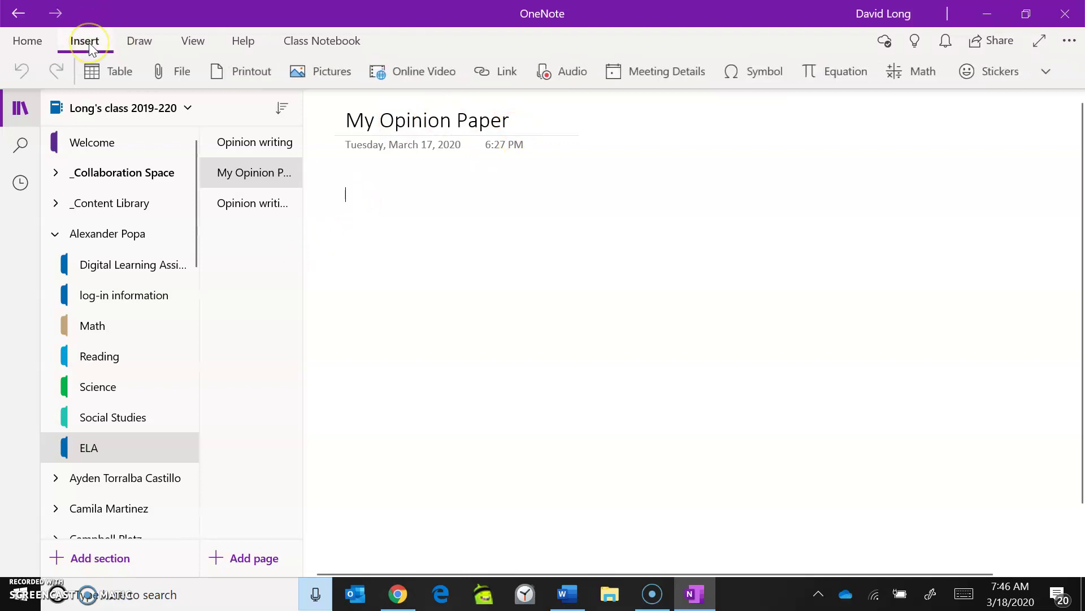
pyautogui.click(167, 77)
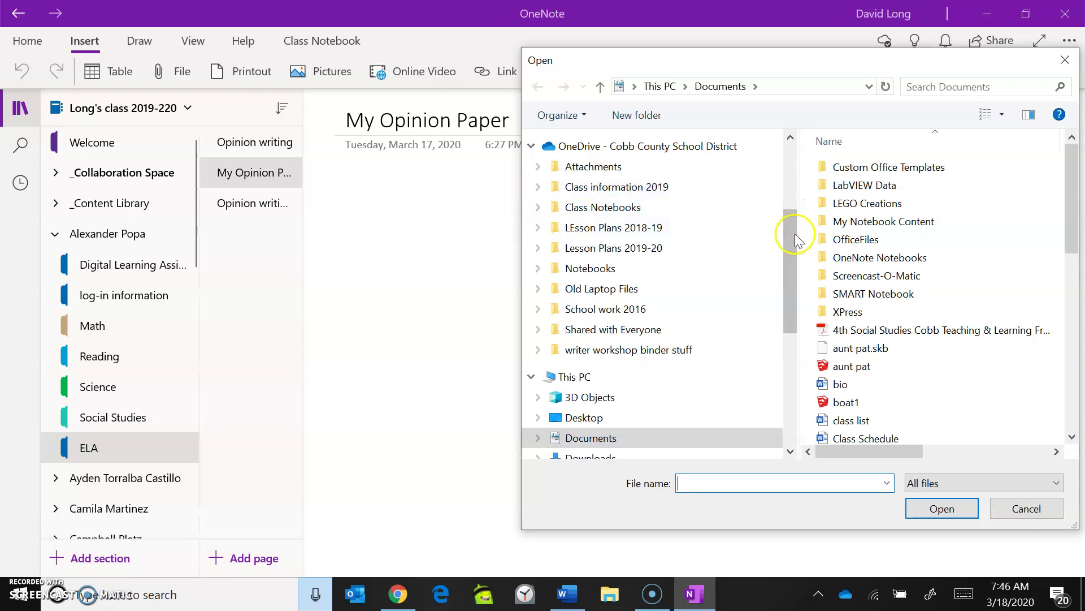
pyautogui.moveTo(788, 244); pyautogui.dragTo(788, 210)
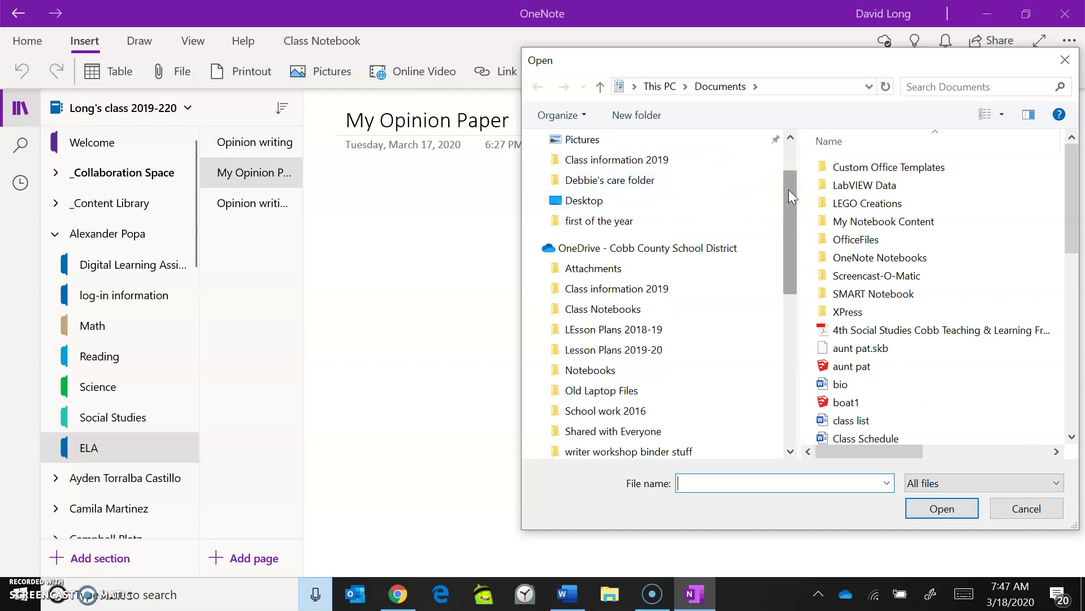
pyautogui.scroll(-2, 788, 189)
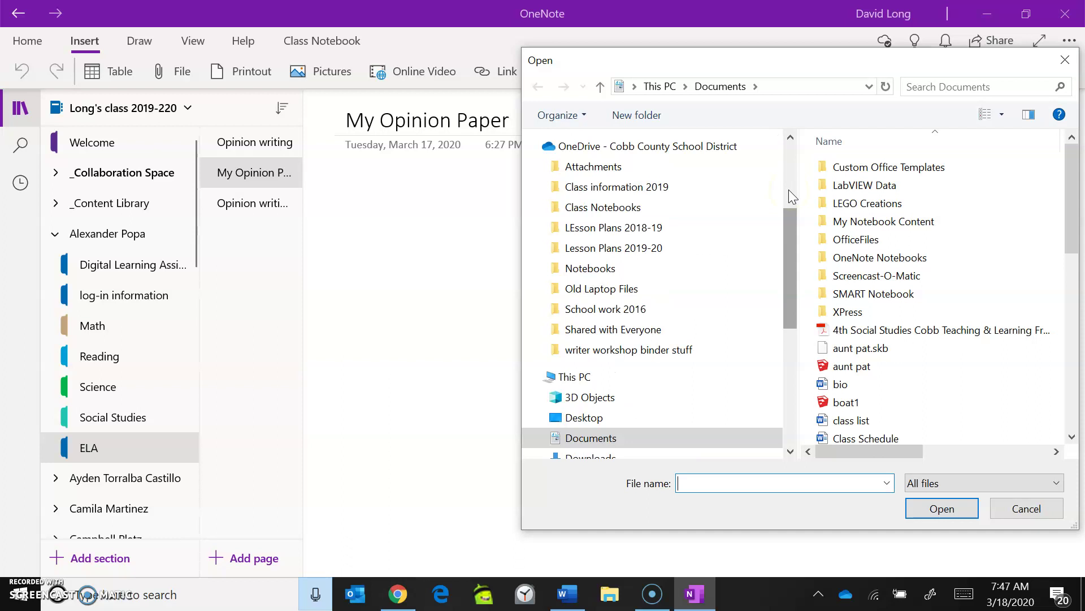
pyautogui.moveTo(786, 238); pyautogui.dragTo(788, 206)
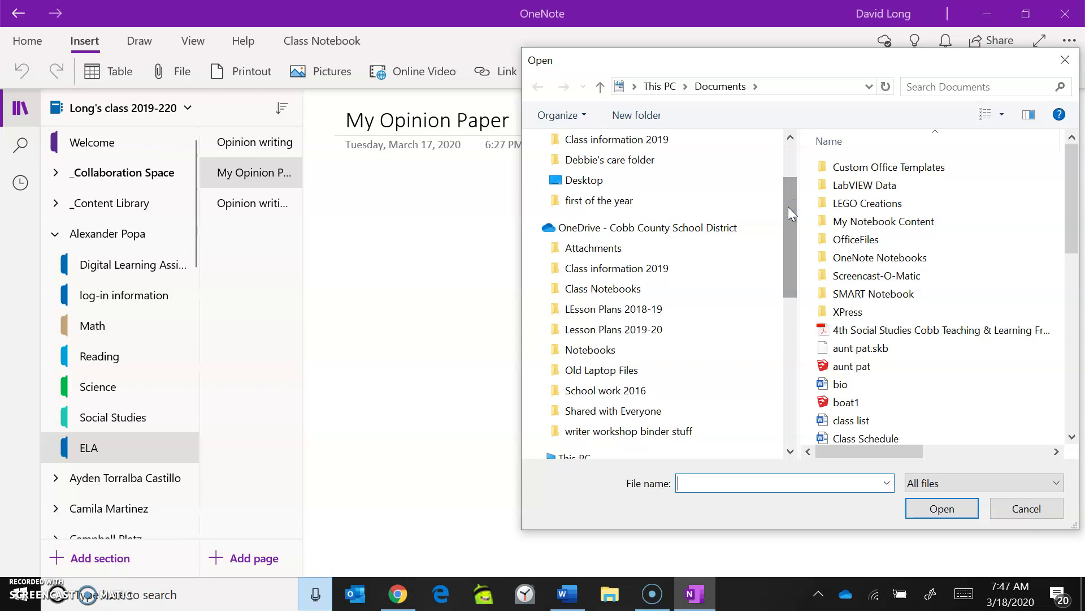
pyautogui.scroll(2, 788, 182)
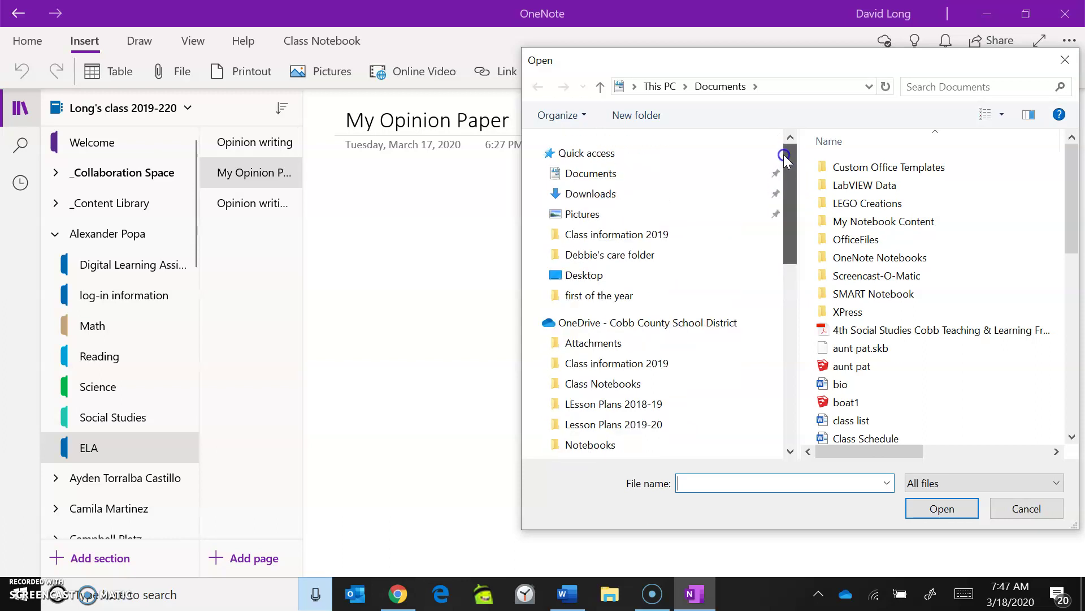
pyautogui.click(364, 205)
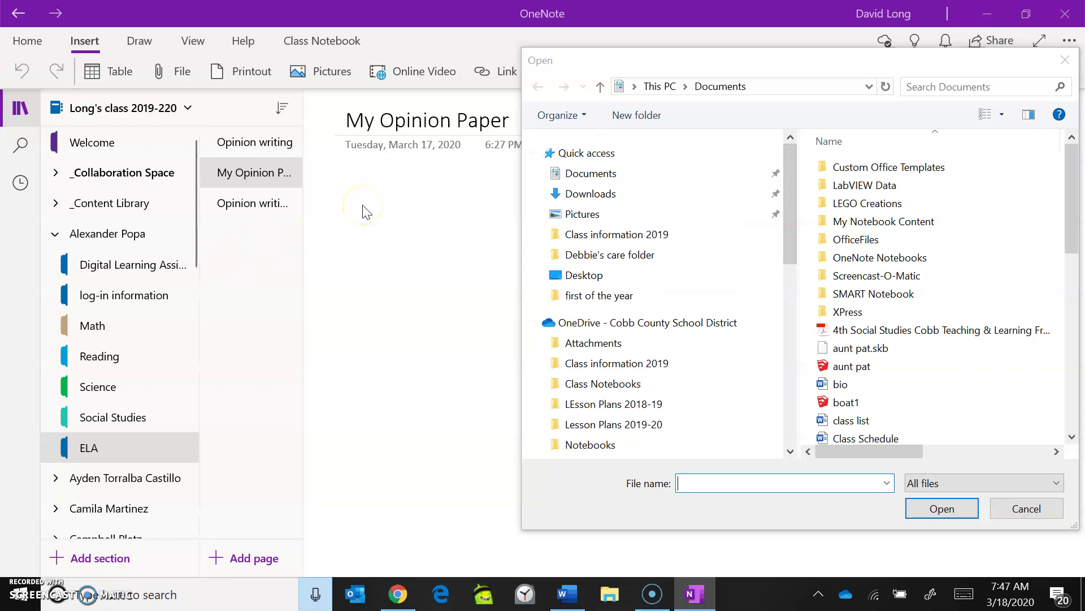
pyautogui.click(1065, 60)
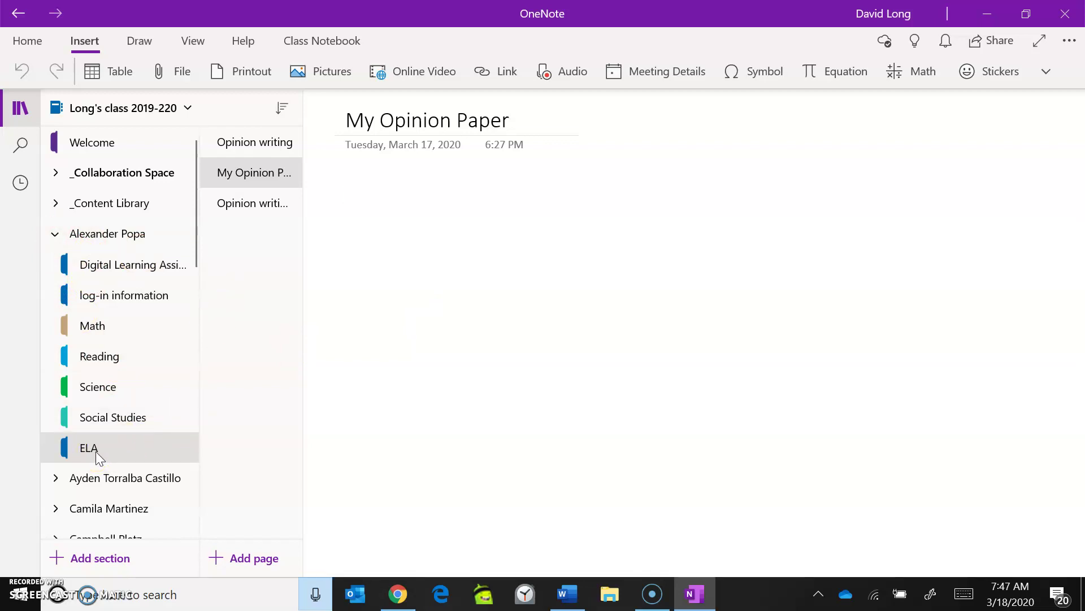
# Step: Open the Reading journal page and widen the My reading Journal note container
pyautogui.click(100, 359)
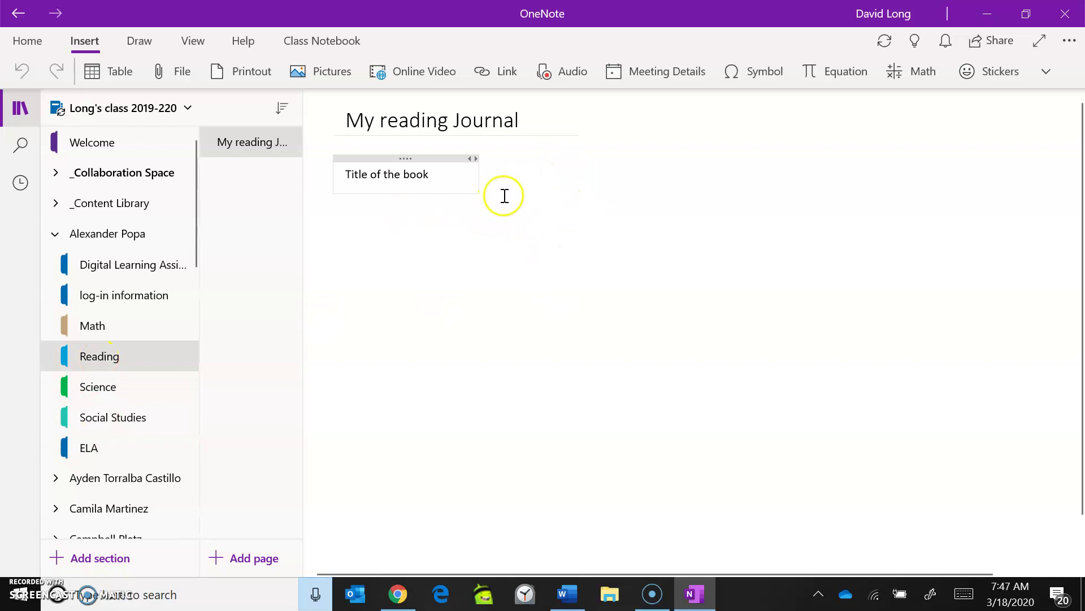
pyautogui.click(456, 177)
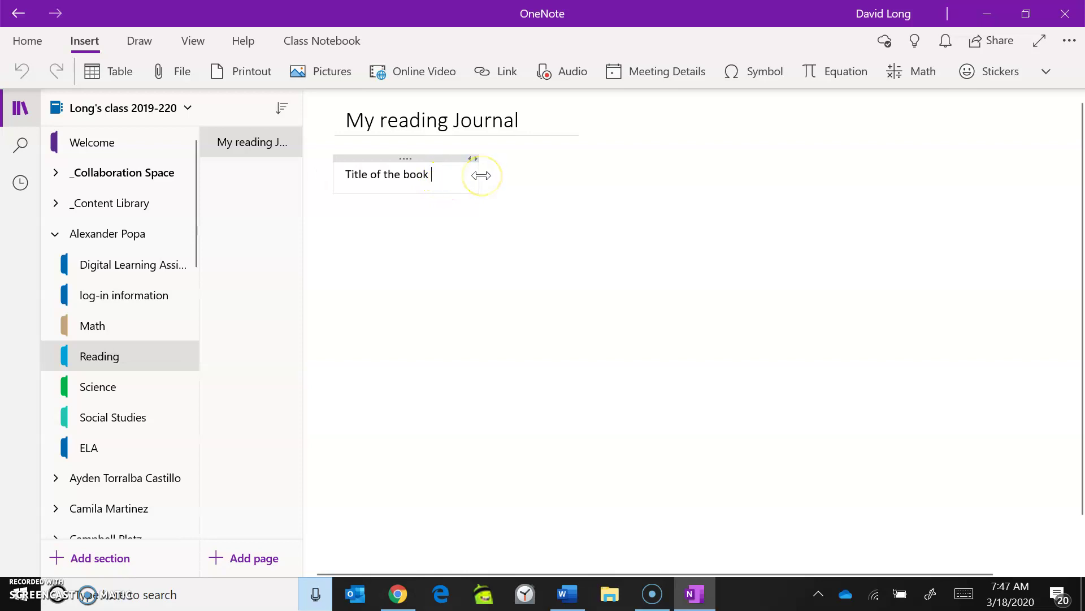
pyautogui.moveTo(481, 175); pyautogui.dragTo(696, 169)
pyautogui.click(505, 160)
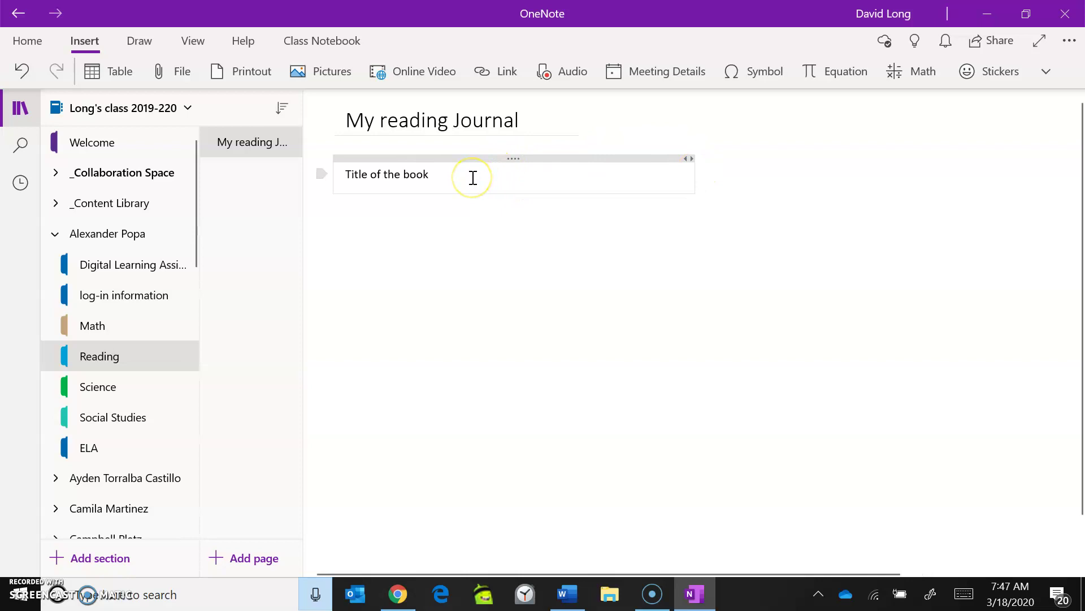
pyautogui.moveTo(474, 177); pyautogui.dragTo(671, 173)
# Step: Enter the date 3/18/20 on a new line under Title of the book
pyautogui.press('Return')
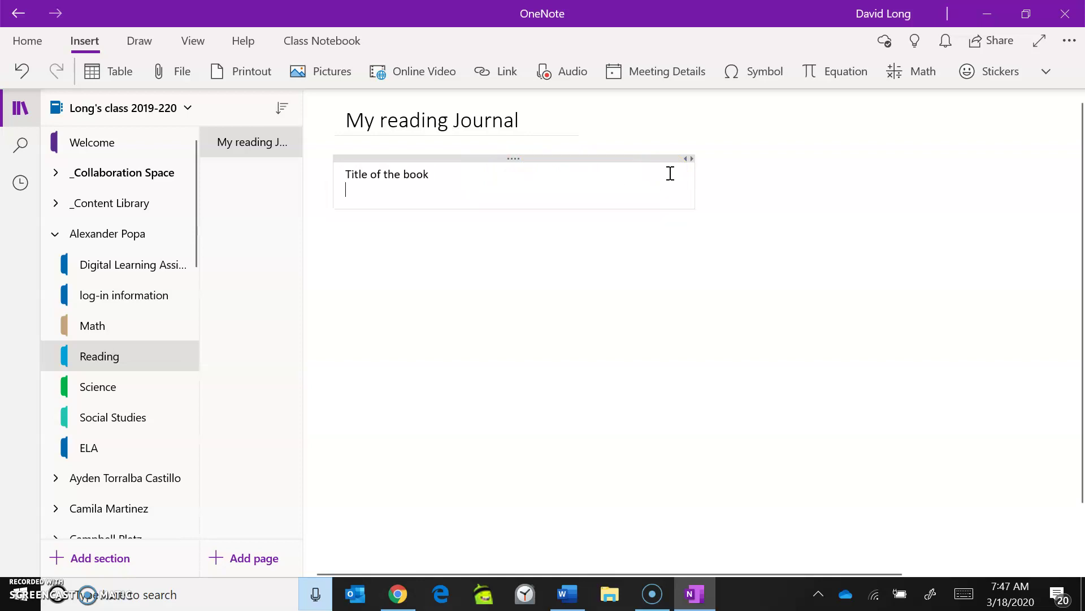
pyautogui.write('33')
pyautogui.press('BackSpace')
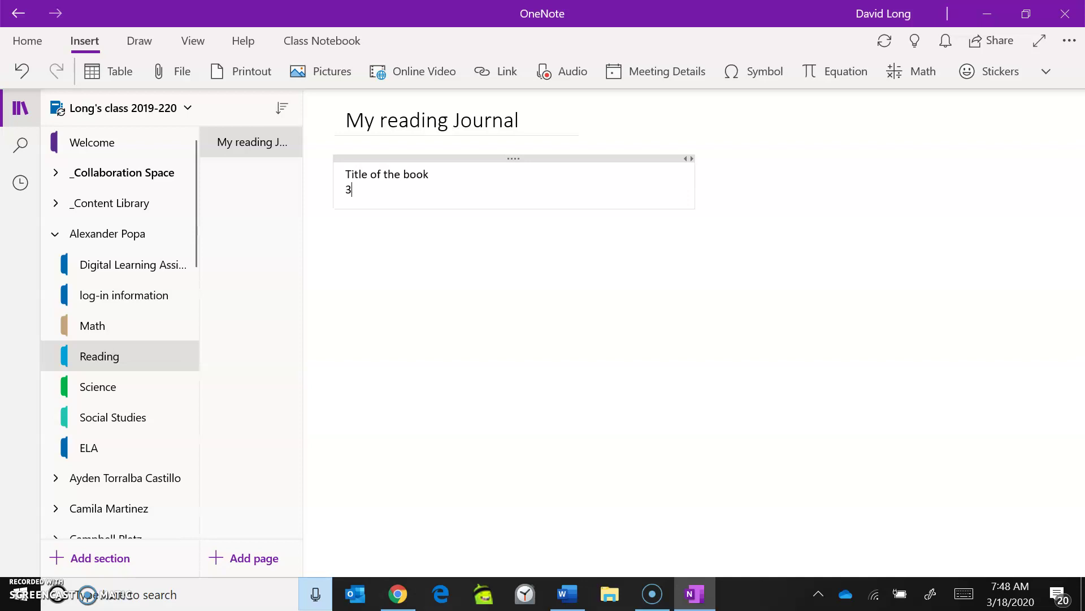
pyautogui.write('/18/20')
pyautogui.press('Return')
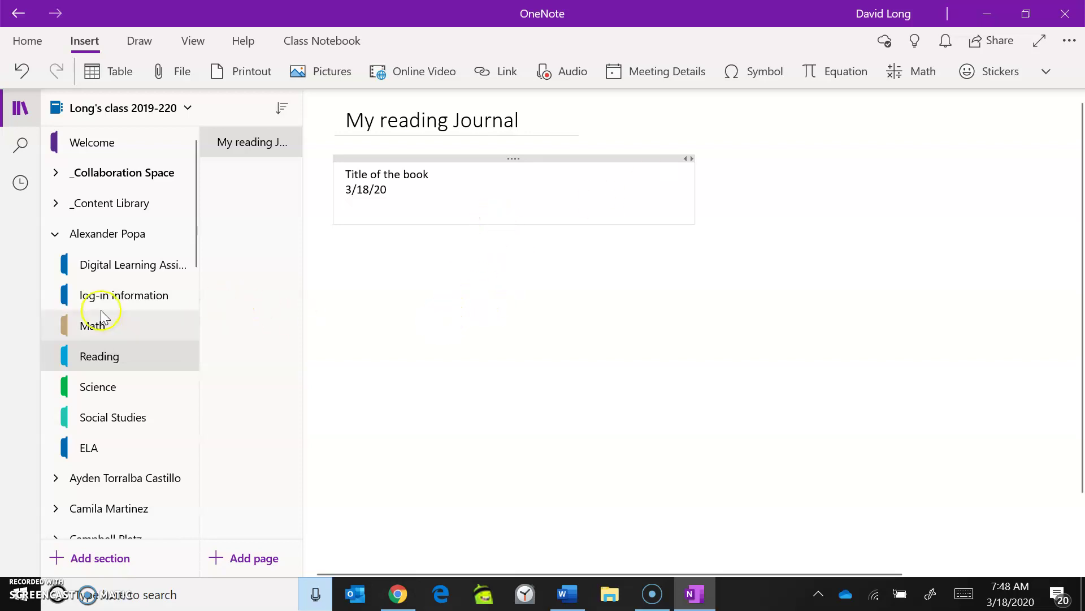
pyautogui.click(92, 328)
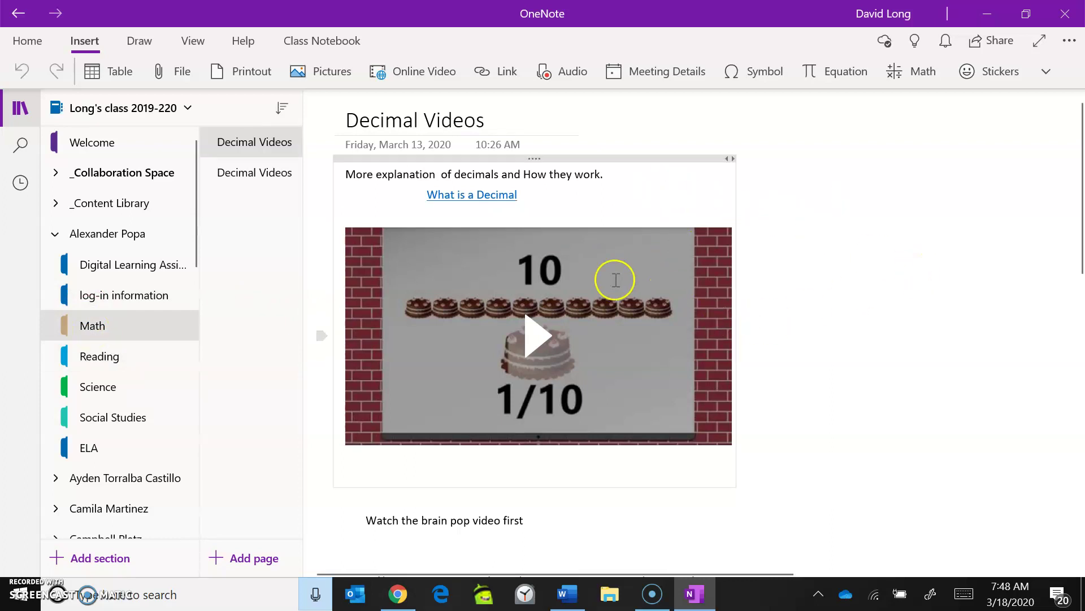
# Step: Move the Decimal Videos note lower on the page and collapse the first student's section group
pyautogui.moveTo(649, 160); pyautogui.dragTo(650, 201)
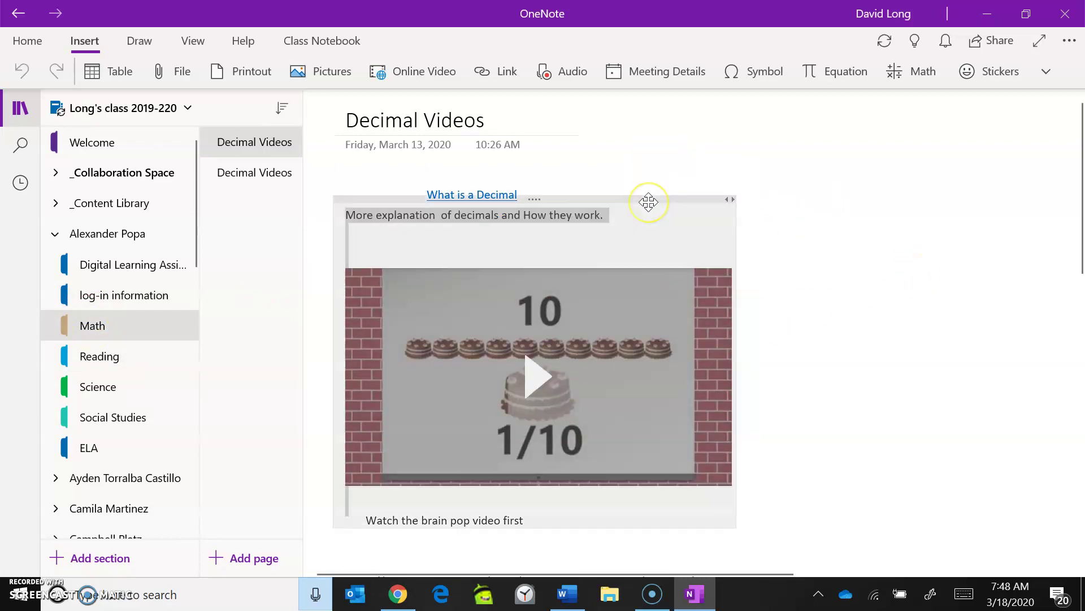
pyautogui.moveTo(1076, 235); pyautogui.dragTo(1077, 237)
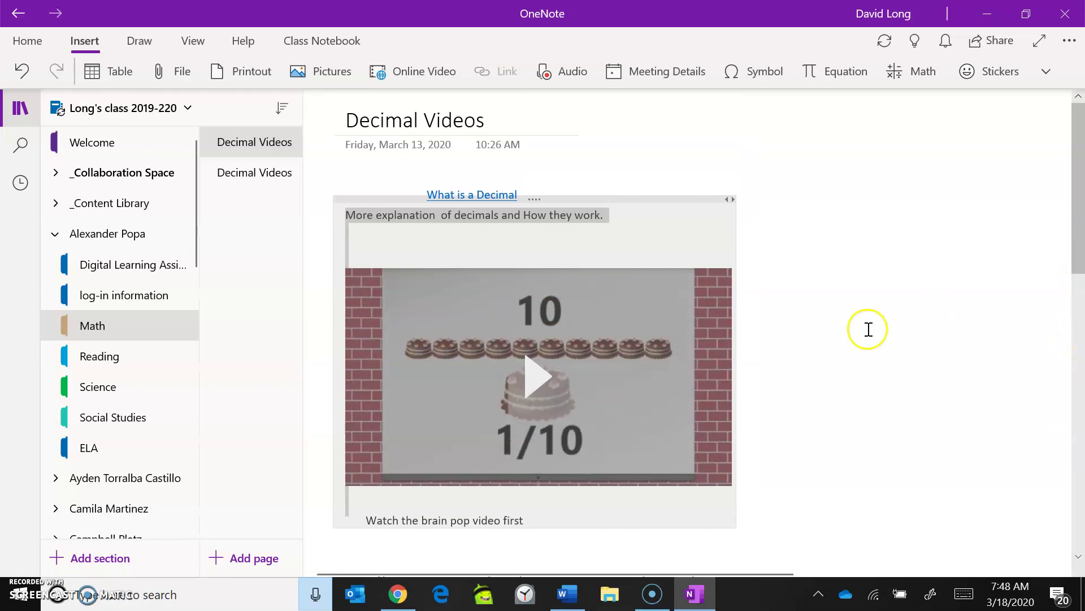
pyautogui.click(55, 238)
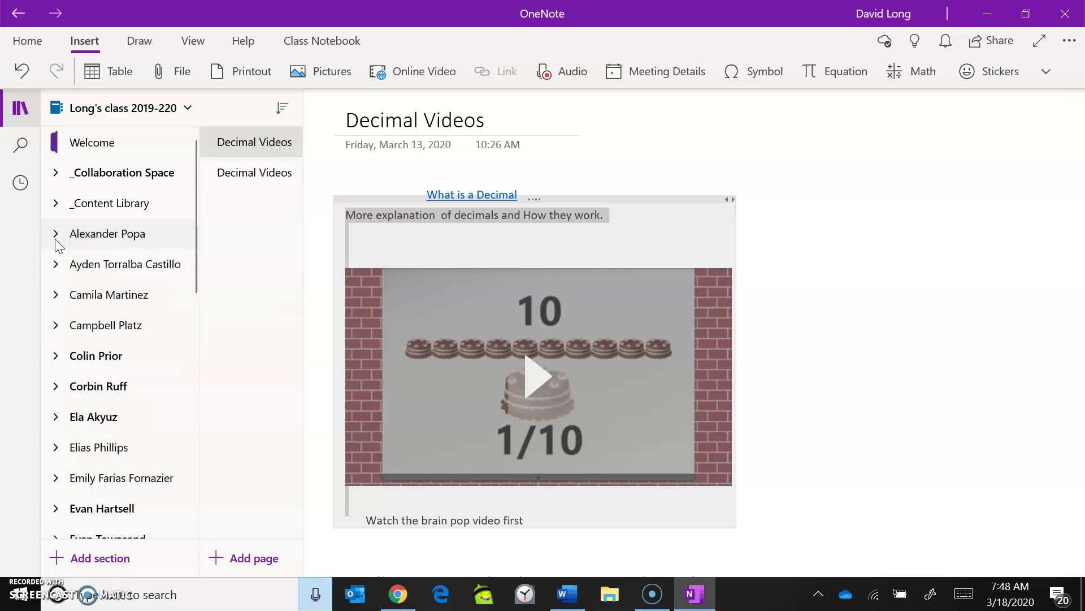
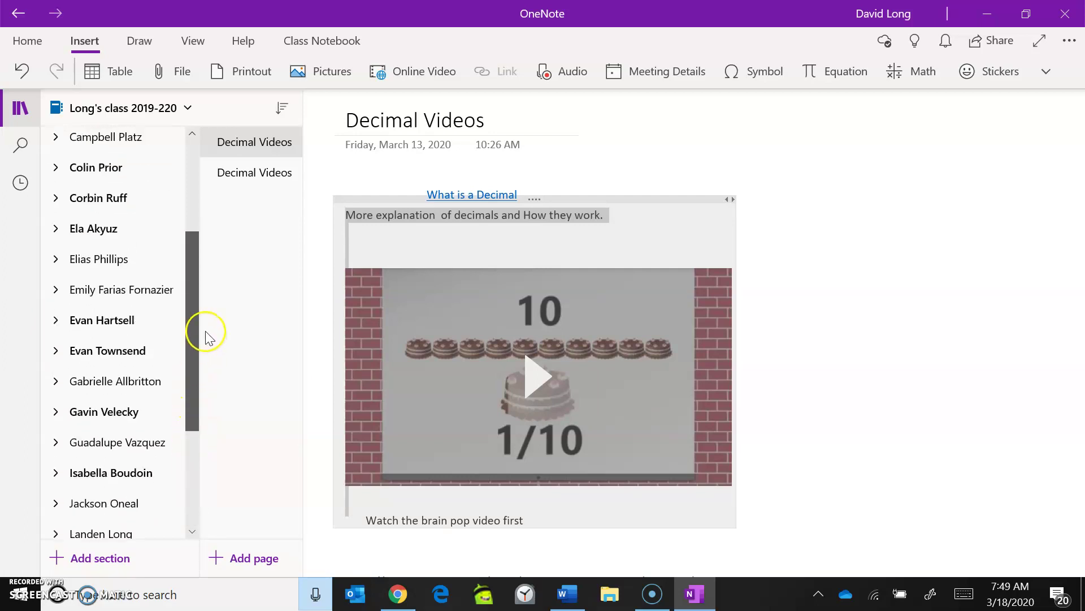
# Step: Expand a student's section group, view its Writing section, then collapse it again
pyautogui.click(55, 185)
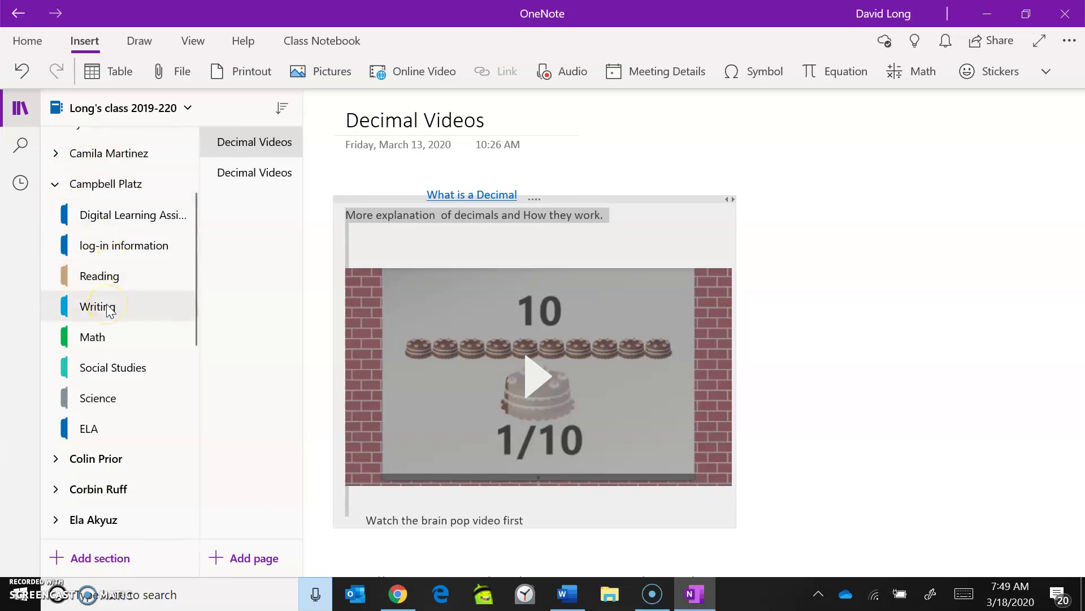
pyautogui.click(110, 310)
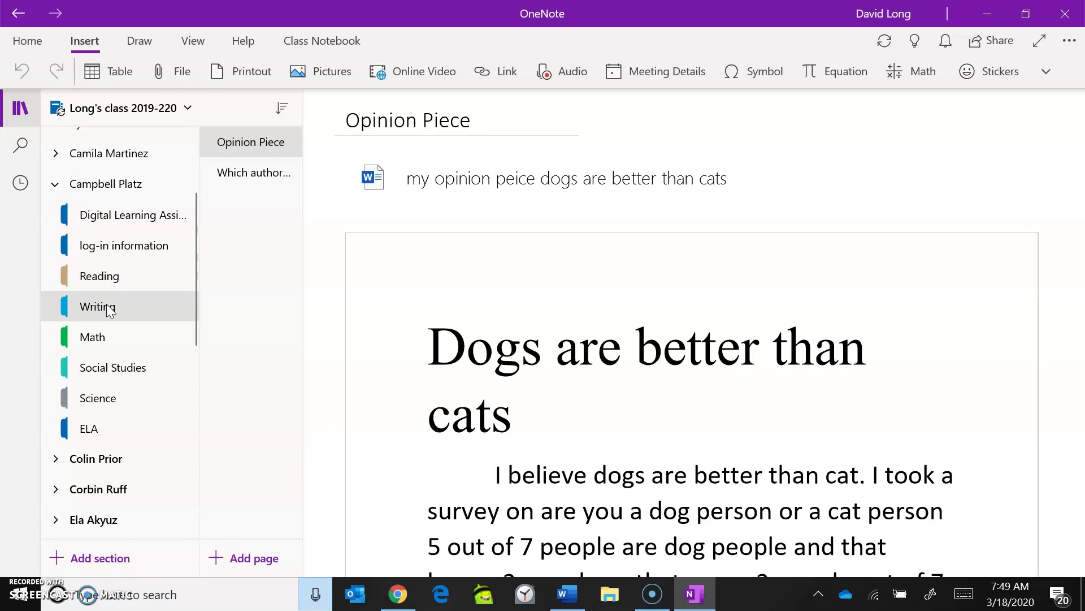
pyautogui.click(155, 299)
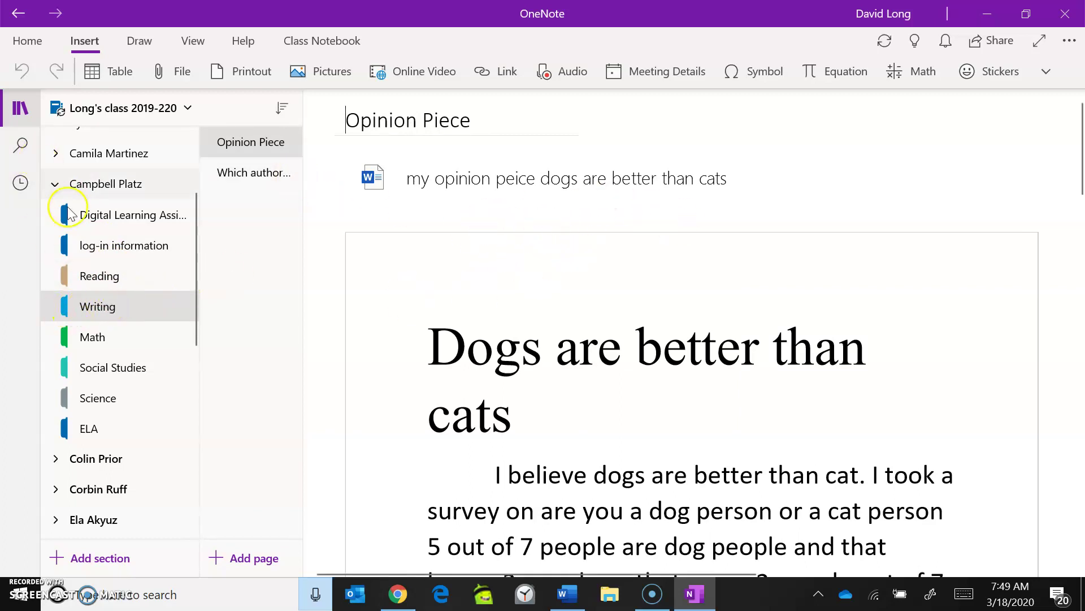
pyautogui.click(55, 185)
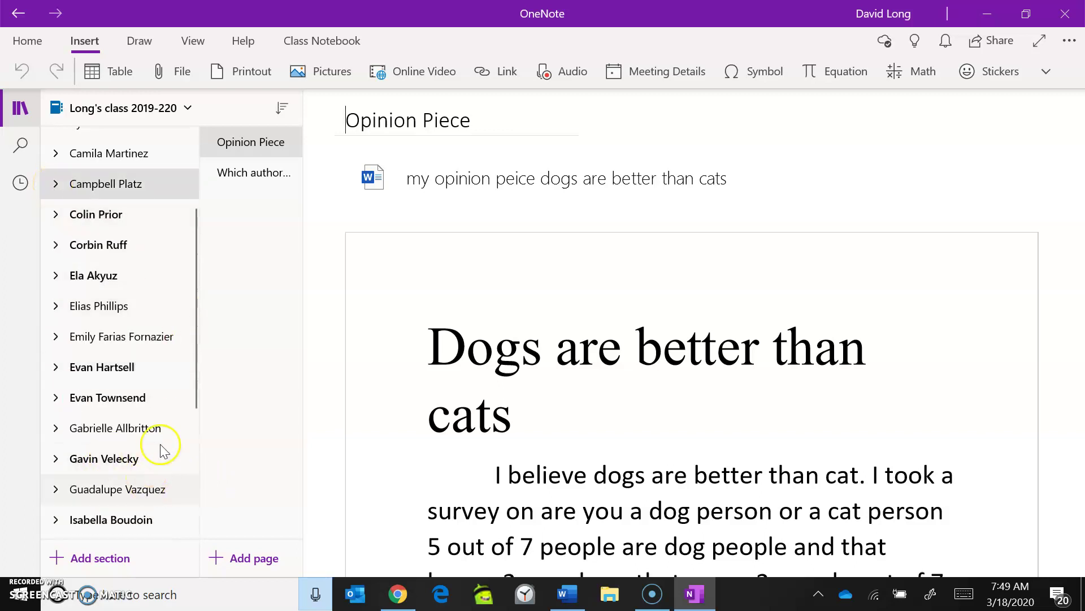
# Step: Expand the next student's section group and open its Writing section with the Story Starter page
pyautogui.click(76, 401)
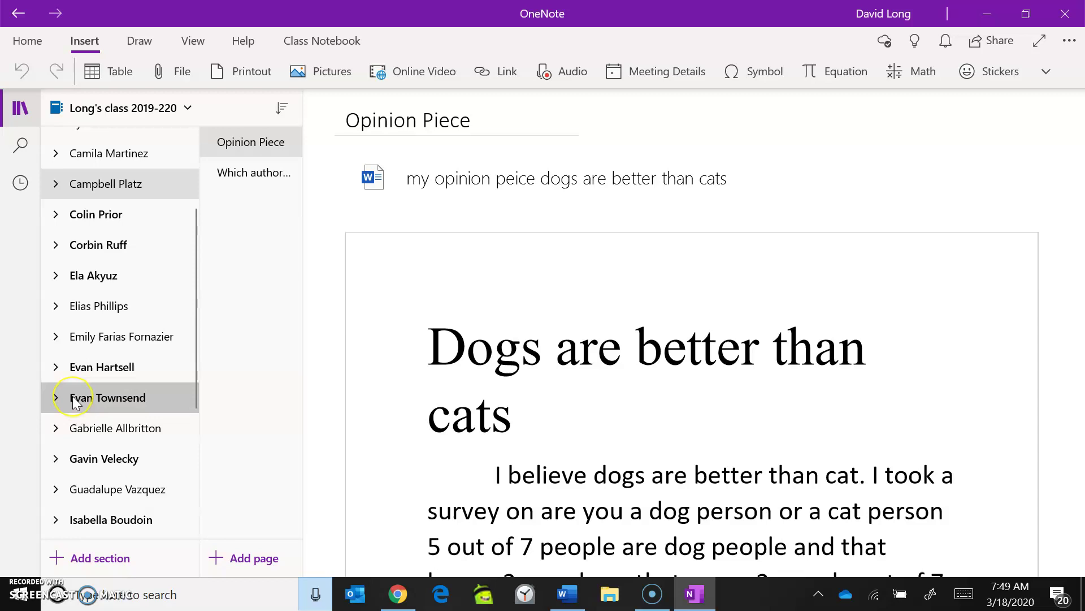
pyautogui.click(73, 429)
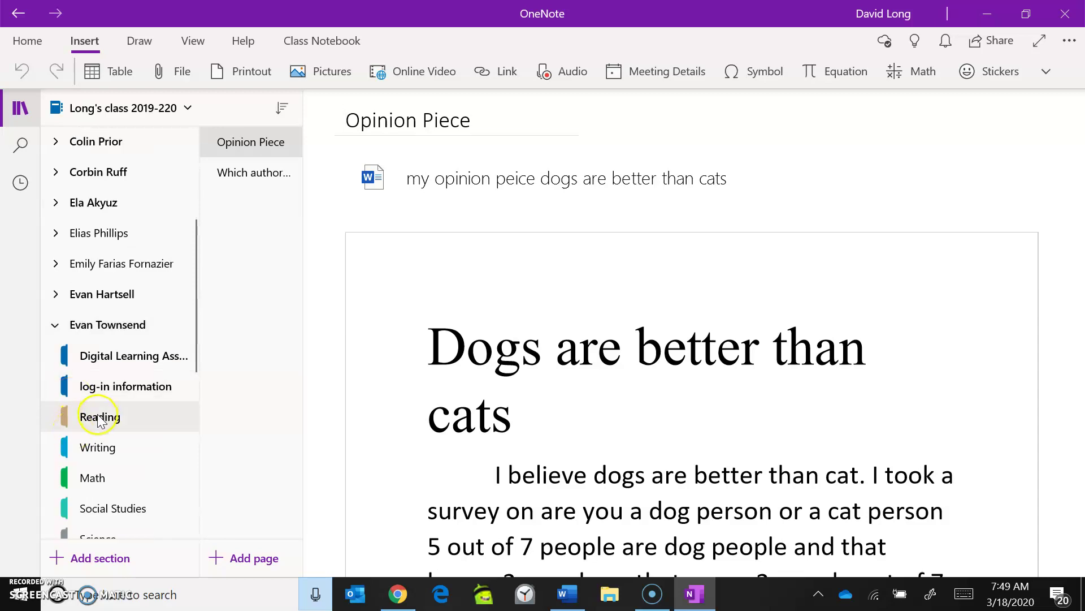
pyautogui.click(96, 450)
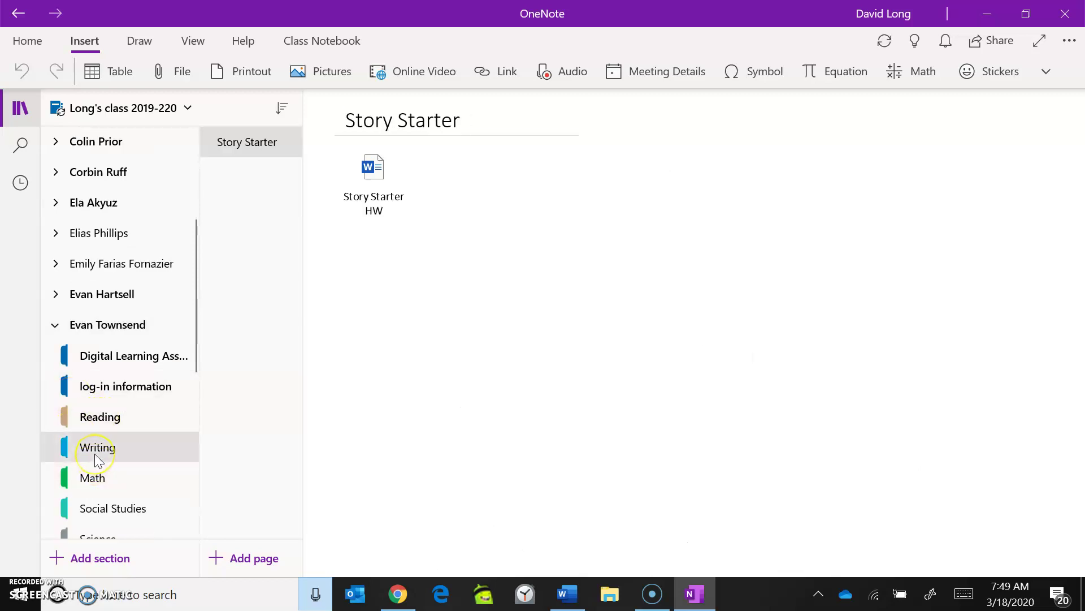
# Step: Begin inserting a file onto the Story Starter page, bringing up the Open dialog on Documents
pyautogui.click(376, 170)
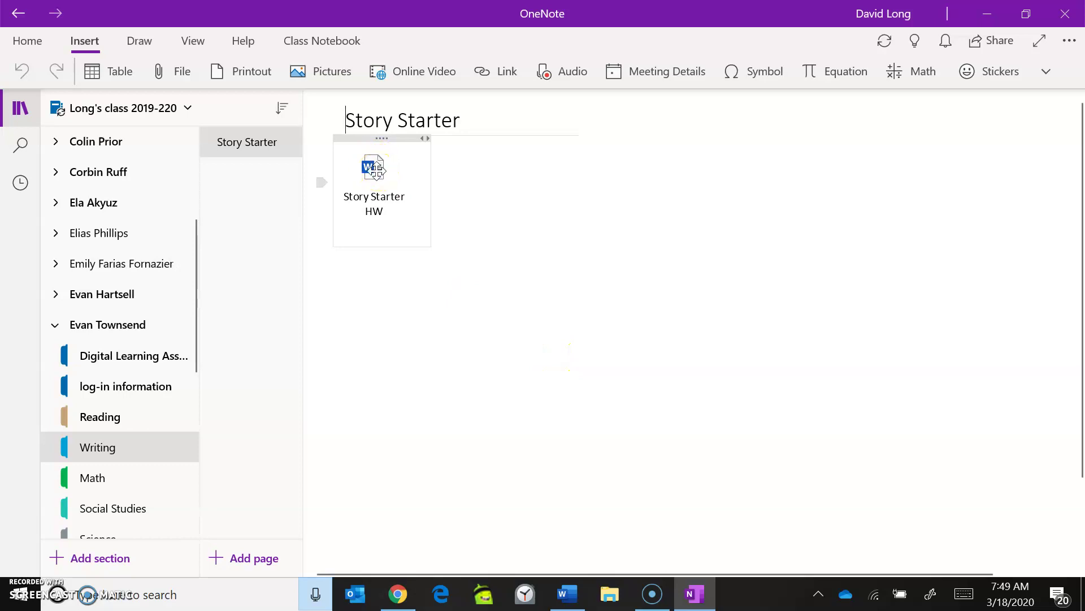
pyautogui.click(348, 190)
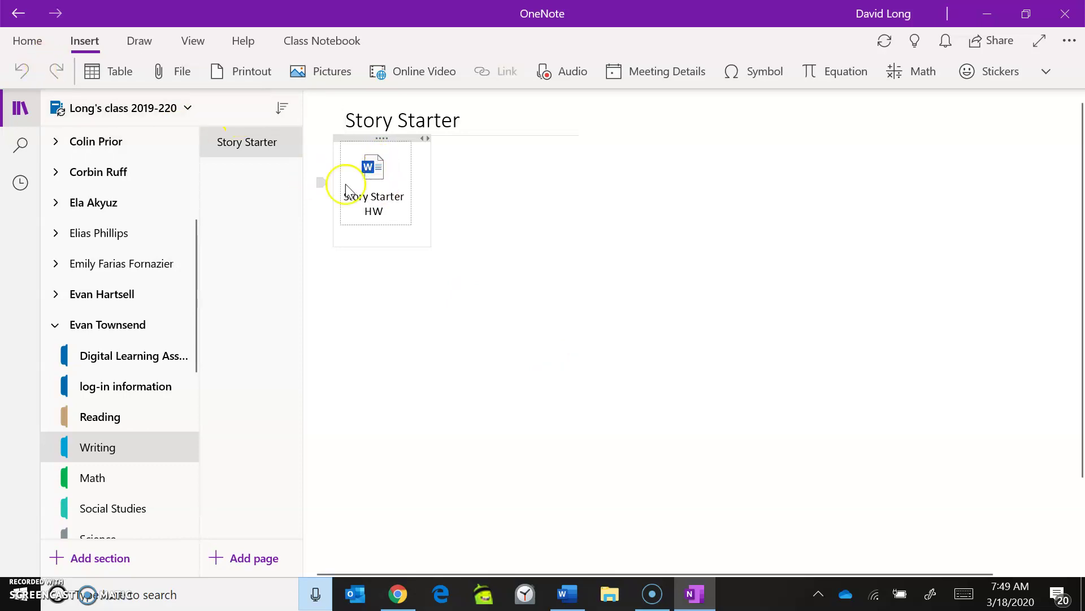
pyautogui.click(491, 212)
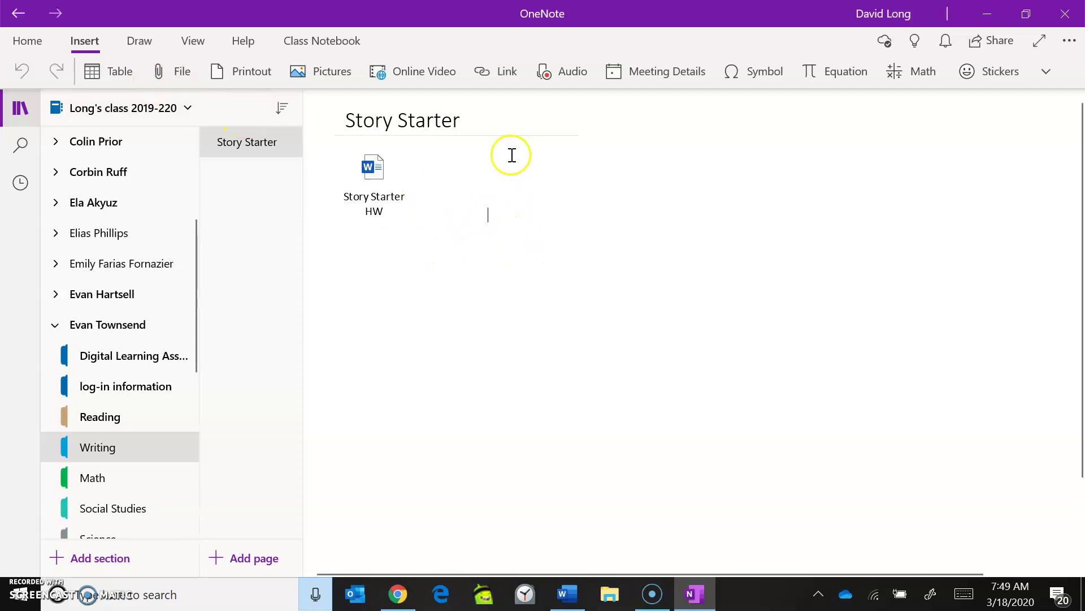
pyautogui.click(182, 81)
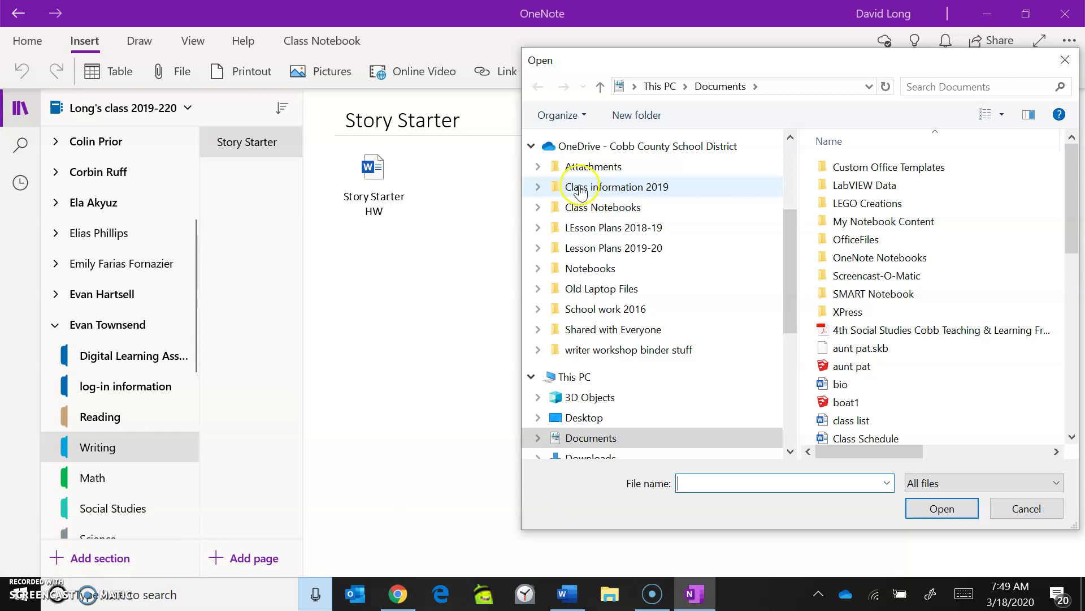
# Step: Attach the student's work file from Class information 2019 and move it under the title
pyautogui.click(580, 189)
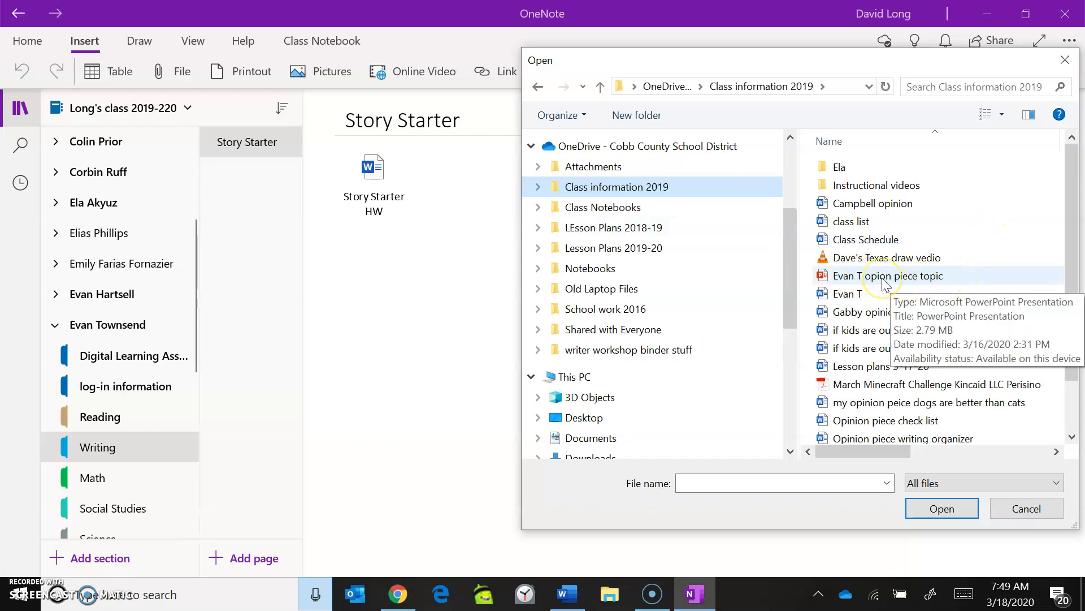
pyautogui.click(847, 295)
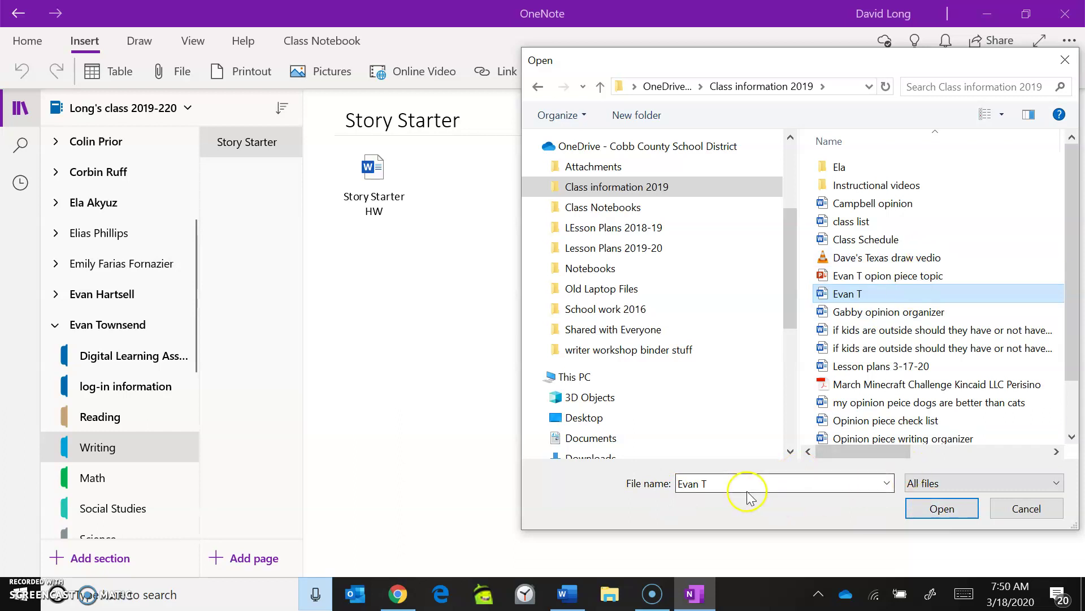
pyautogui.click(943, 508)
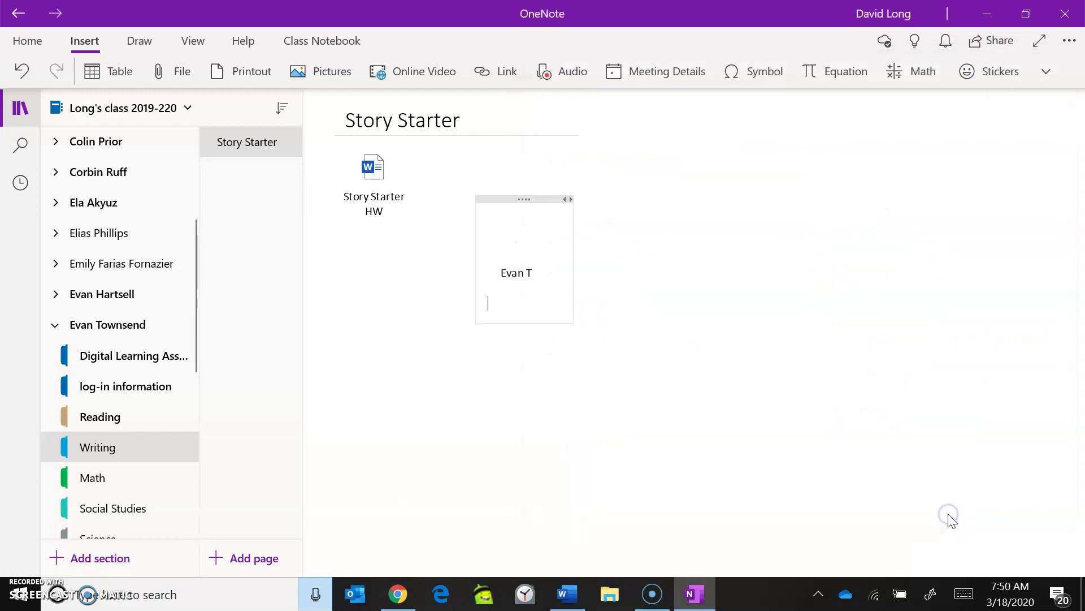
pyautogui.moveTo(511, 198); pyautogui.dragTo(507, 143)
# Step: Delete the newly attached student file's container from the Story Starter page
pyautogui.click(542, 318)
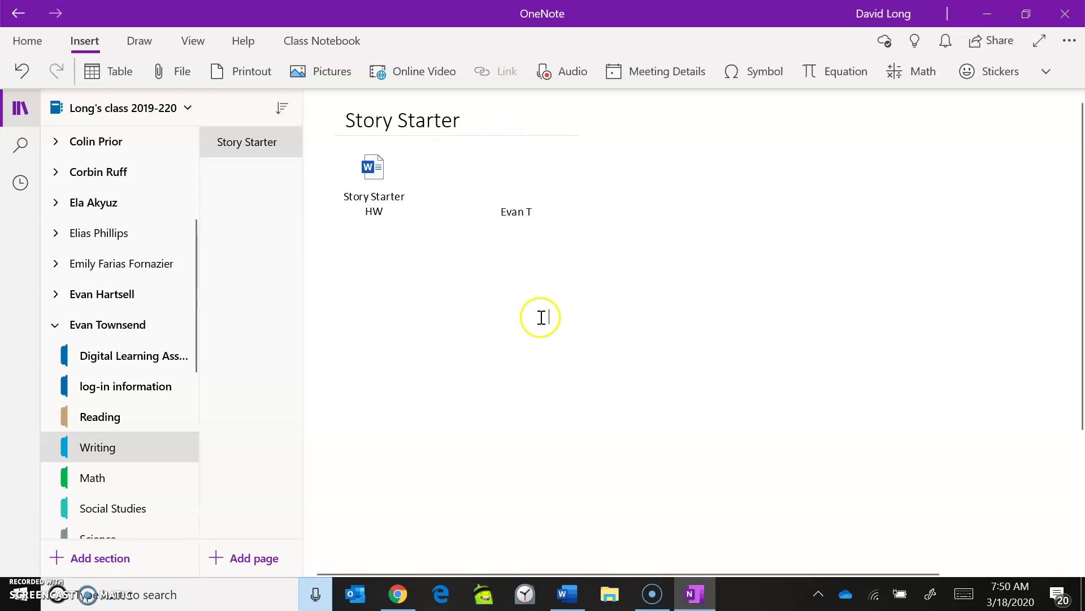
pyautogui.click(515, 210)
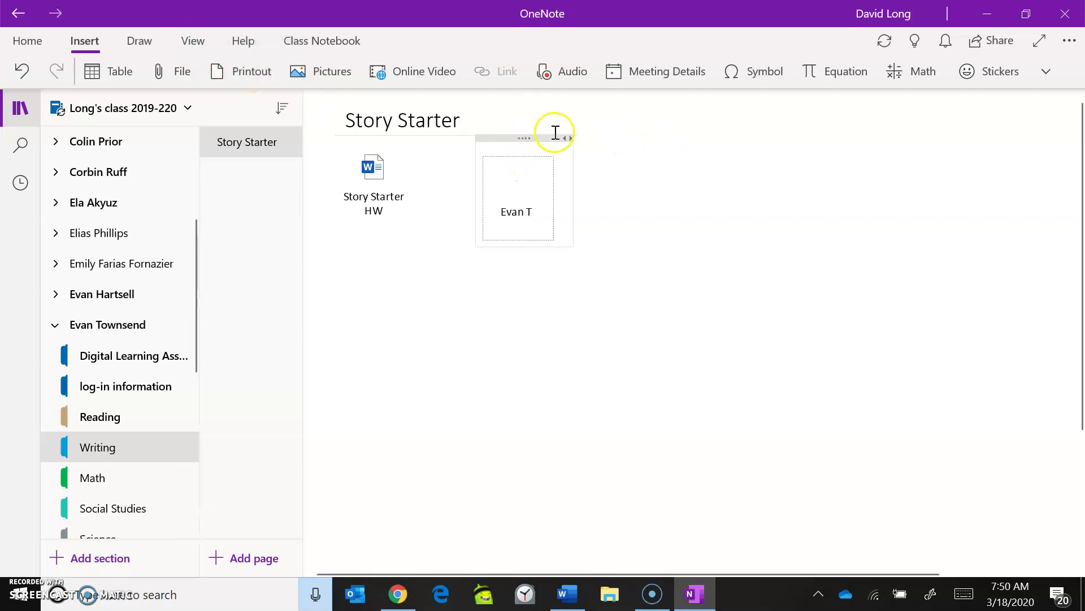
pyautogui.click(536, 138)
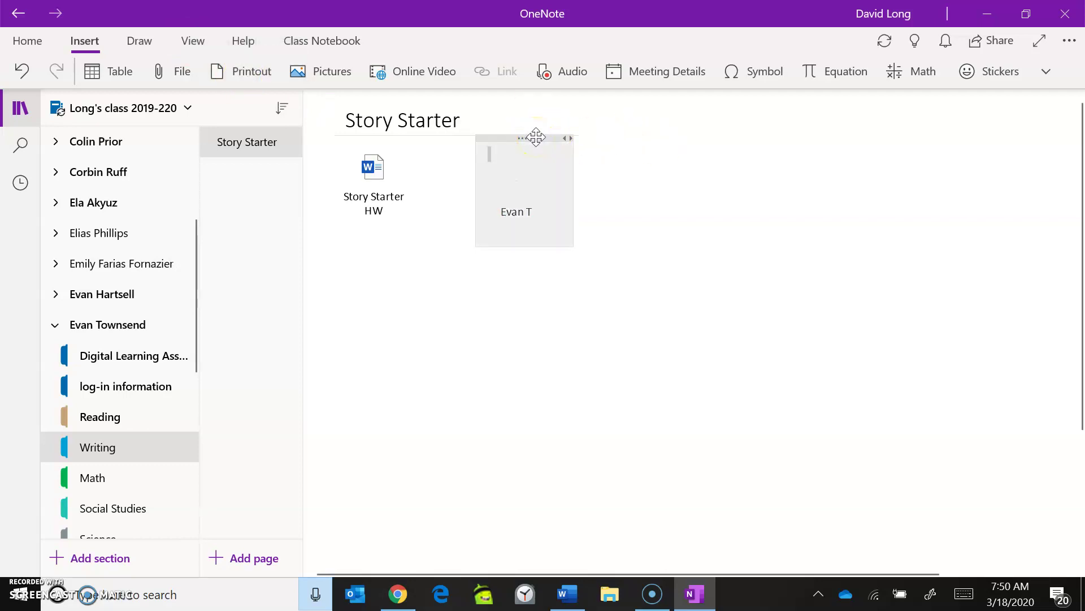
pyautogui.press('Delete')
# Step: Insert the student's work file as a printout and place its PDF icon beside Story Starter HW
pyautogui.click(240, 74)
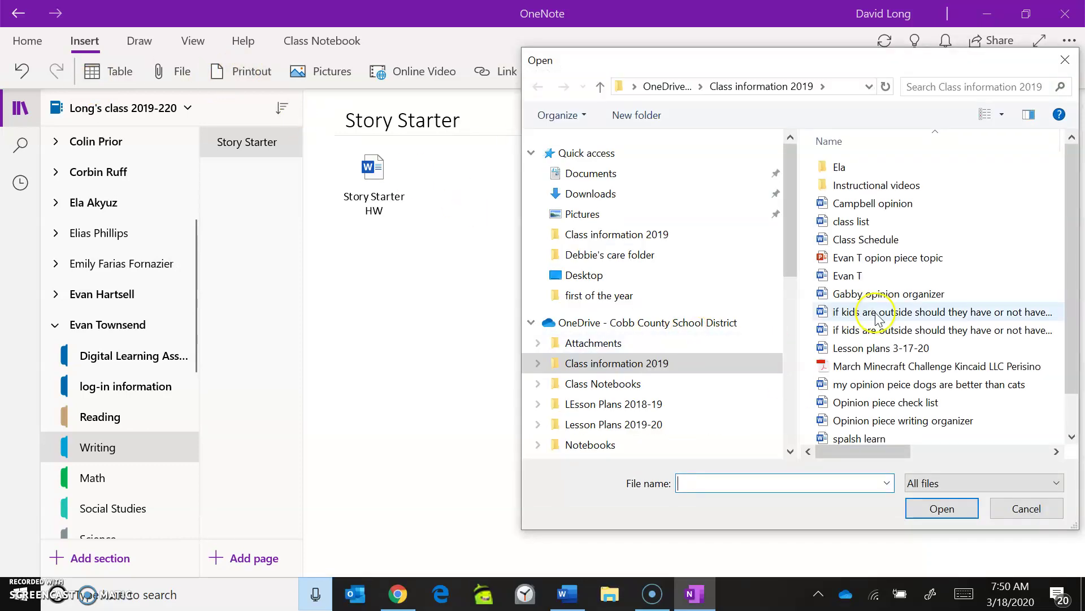
pyautogui.click(854, 277)
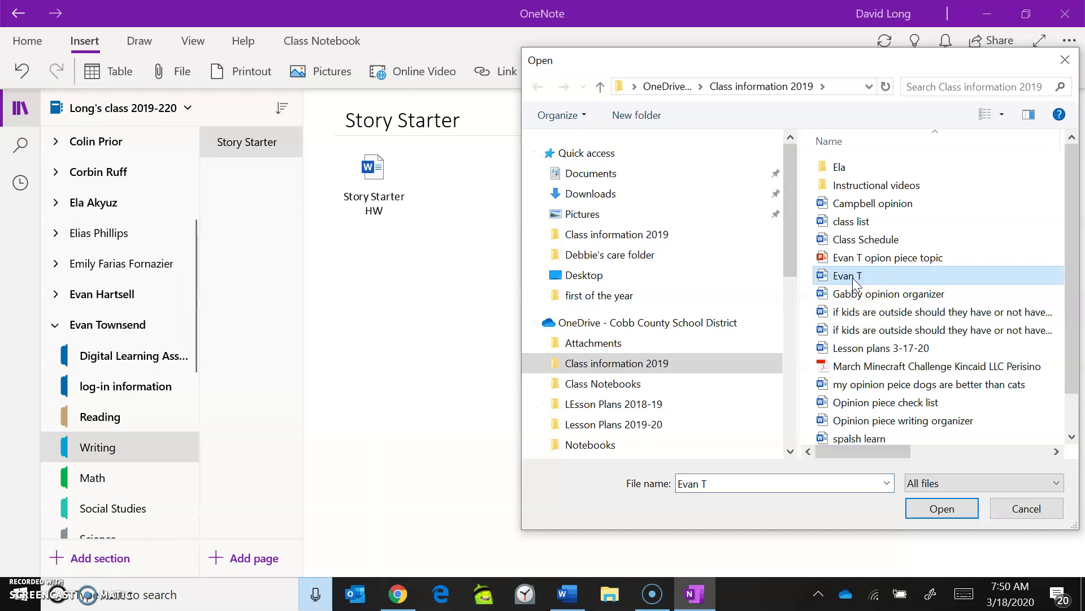
pyautogui.click(933, 515)
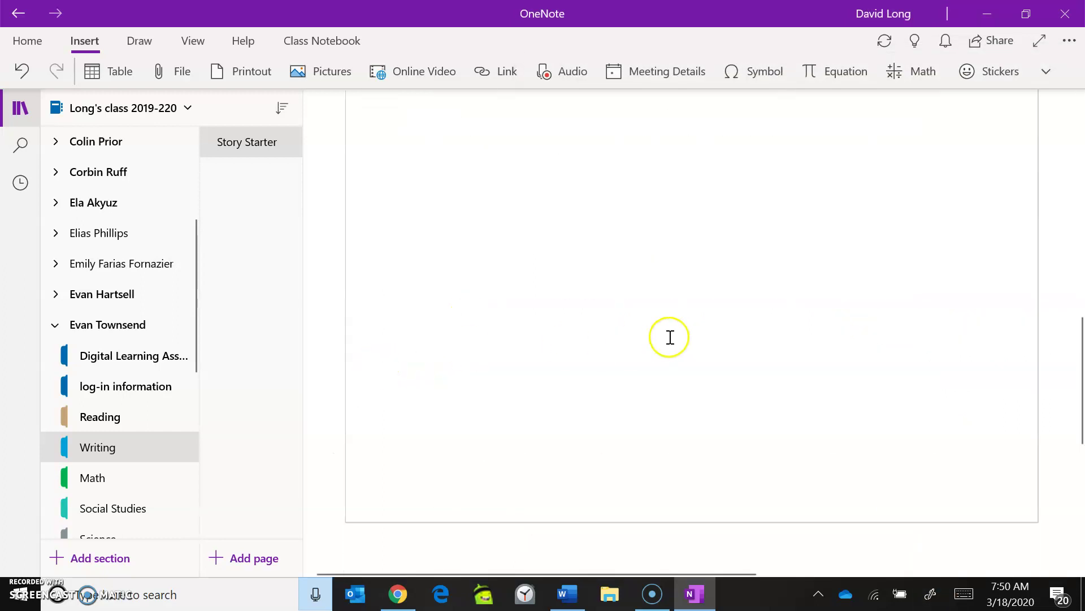
pyautogui.moveTo(1073, 419); pyautogui.dragTo(1066, 233)
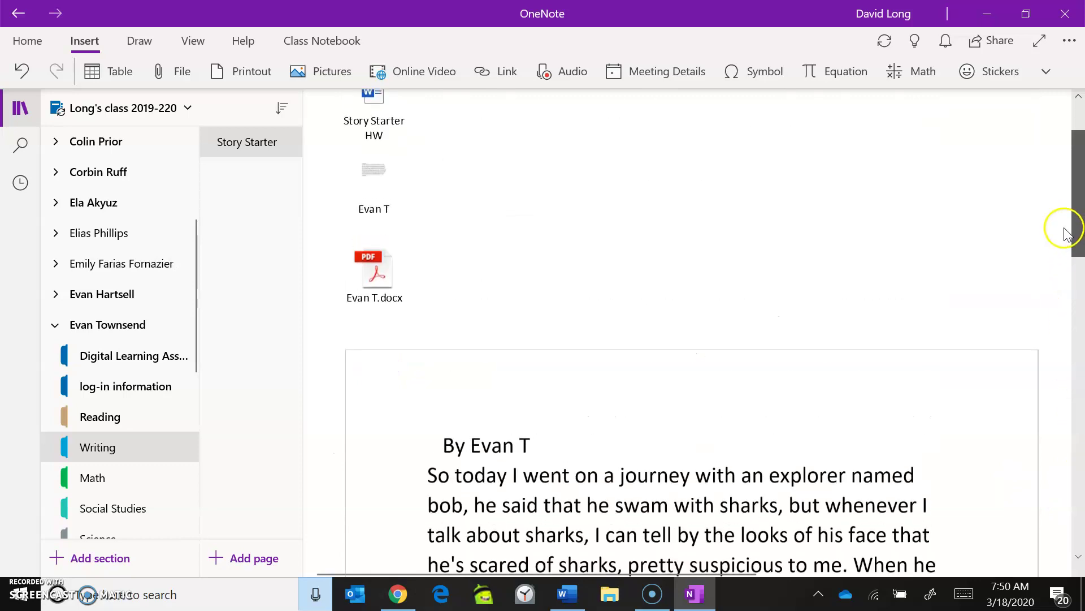
pyautogui.moveTo(387, 269); pyautogui.dragTo(591, 137)
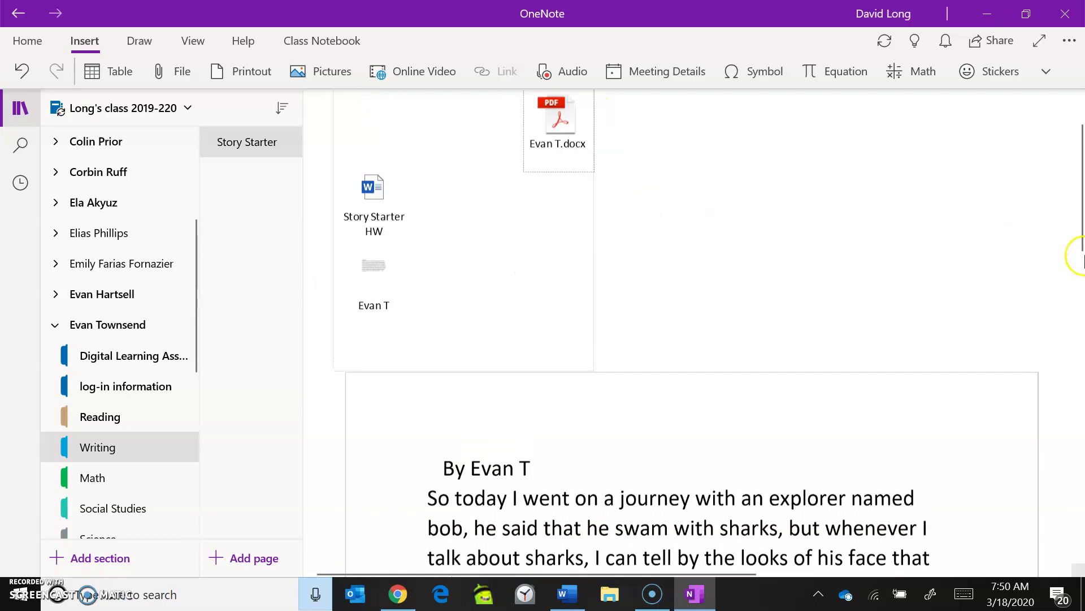
pyautogui.moveTo(1080, 229); pyautogui.dragTo(1057, 315)
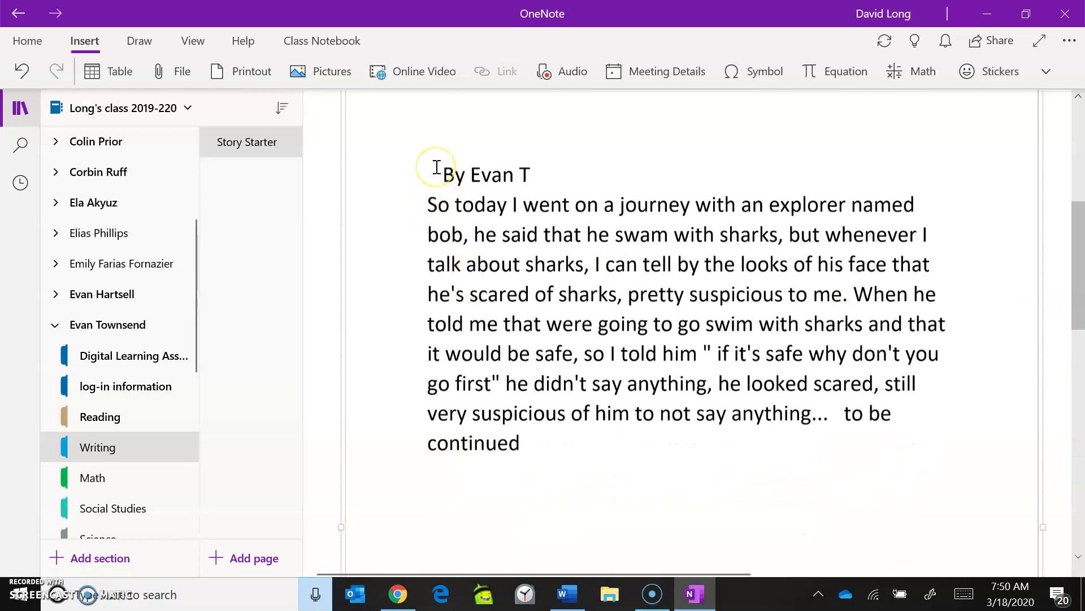
pyautogui.scroll(-3, 436, 167)
pyautogui.scroll(-2, 437, 166)
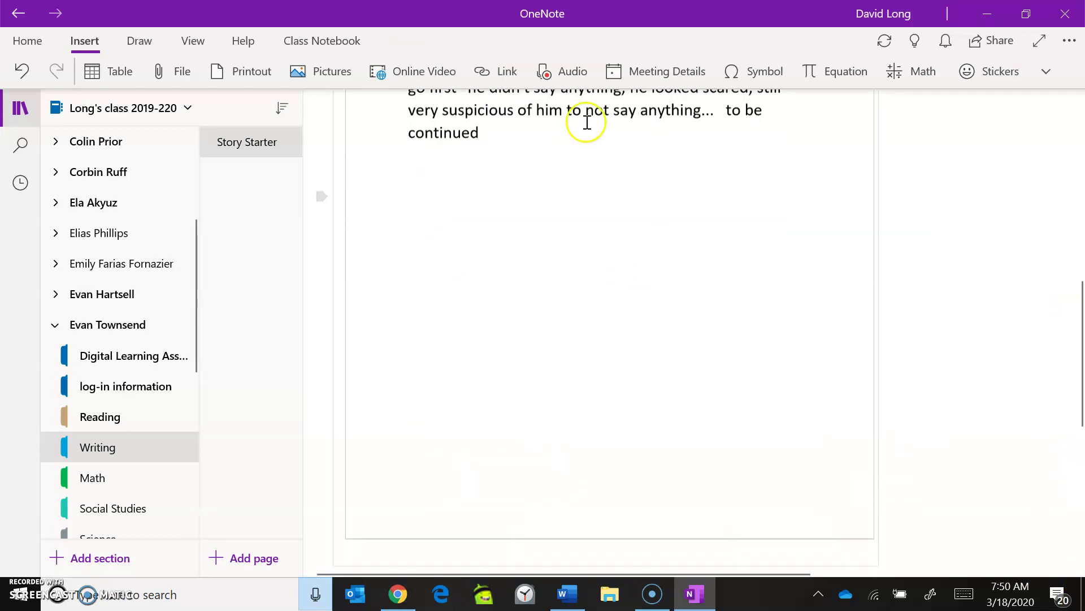
# Step: Move the Story Starter HW attachment to the container's top-left corner
pyautogui.click(537, 543)
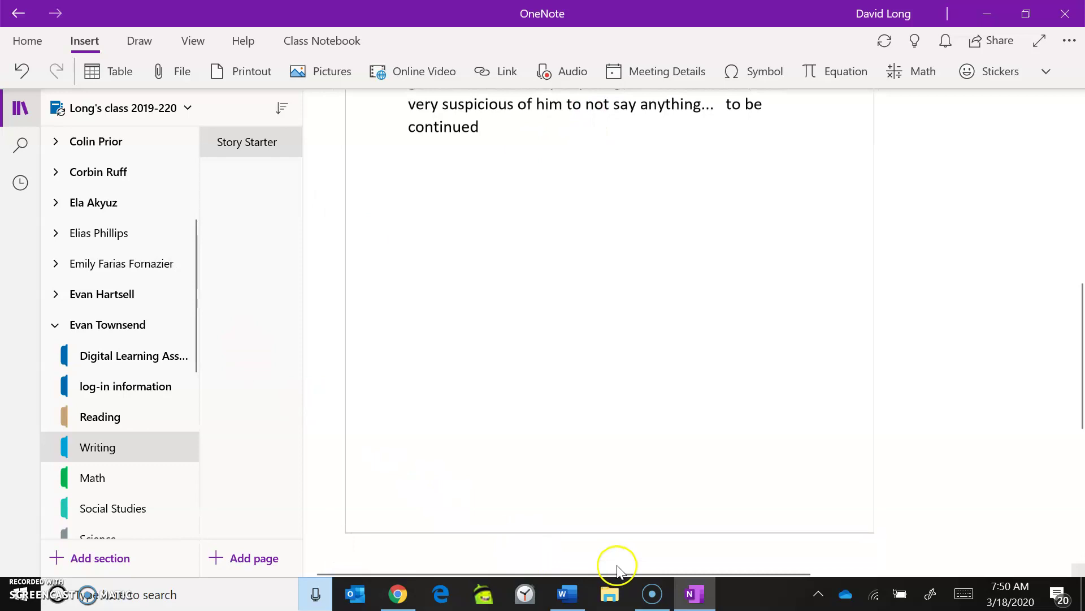
pyautogui.moveTo(1083, 336); pyautogui.dragTo(1059, 164)
pyautogui.scroll(3, 966, 194)
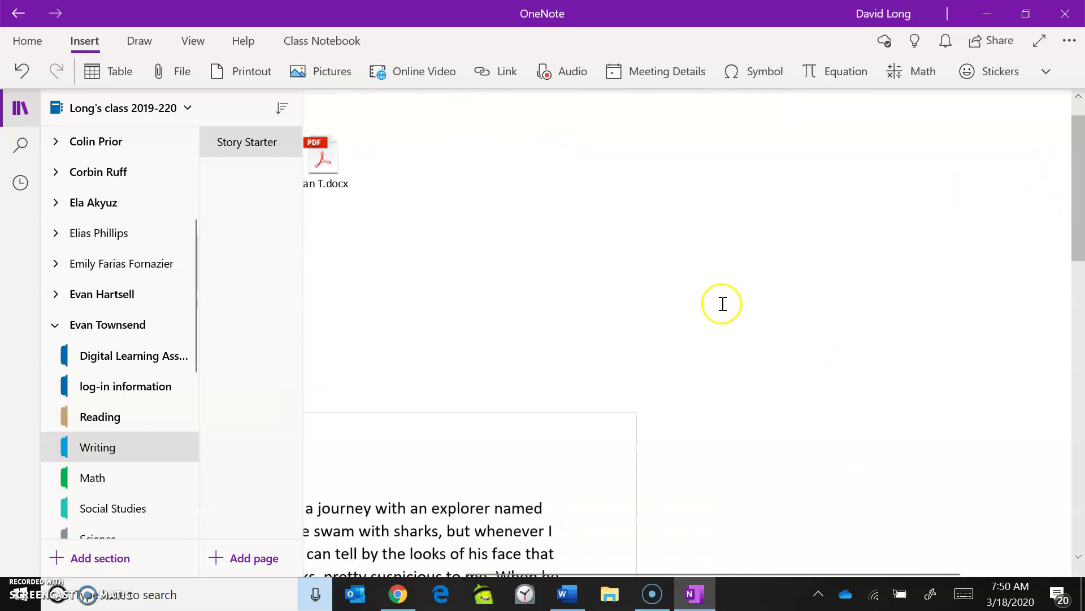
pyautogui.moveTo(596, 572); pyautogui.dragTo(445, 568)
pyautogui.moveTo(369, 231); pyautogui.dragTo(379, 134)
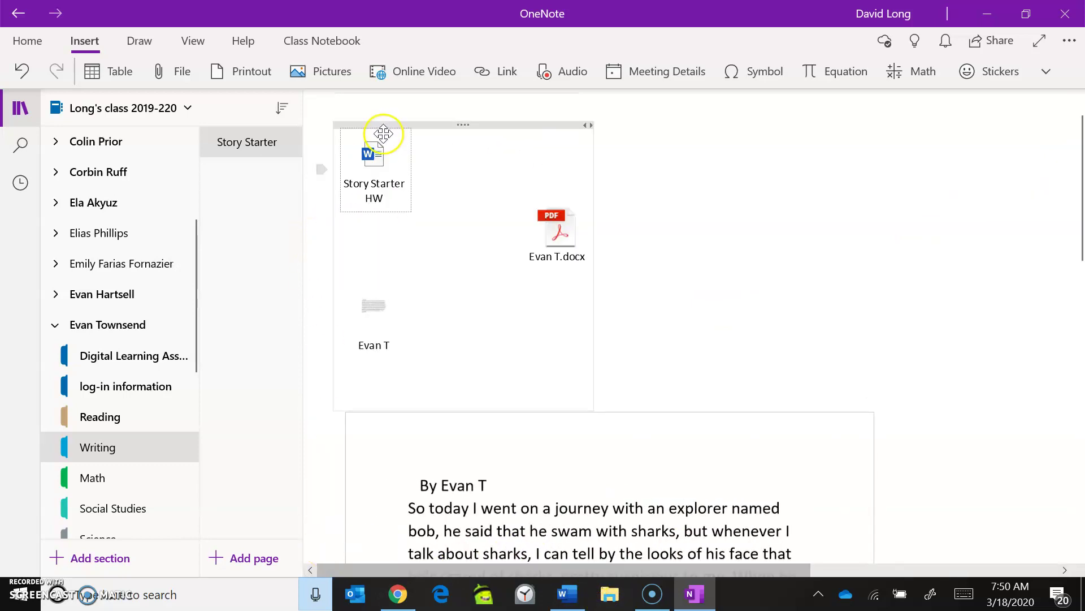
# Step: Delete the student's extra attachment and the PDF attachment
pyautogui.click(368, 312)
pyautogui.press('Delete')
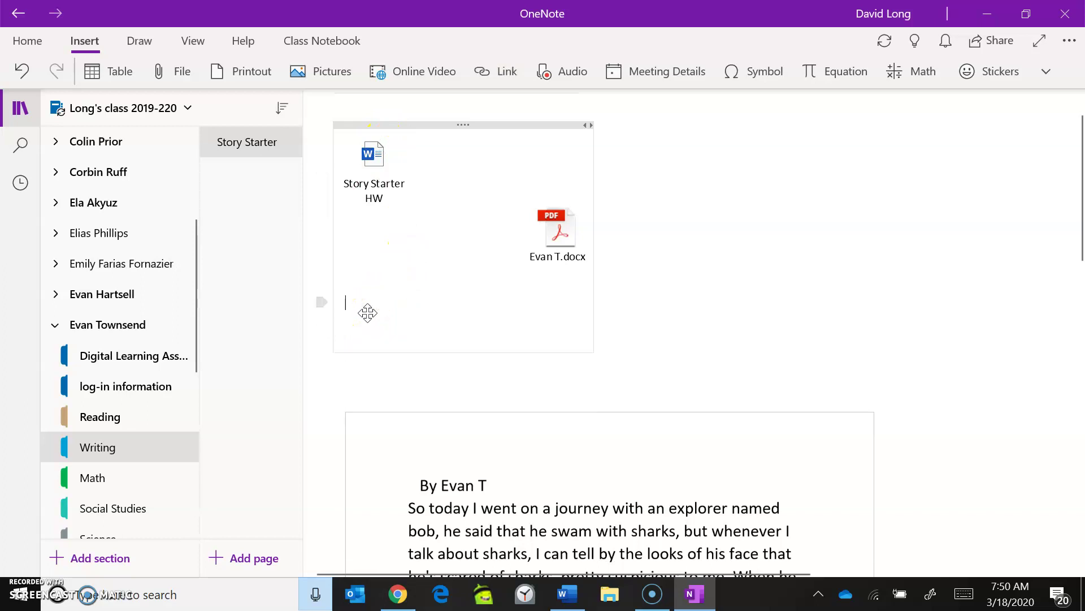
pyautogui.click(429, 335)
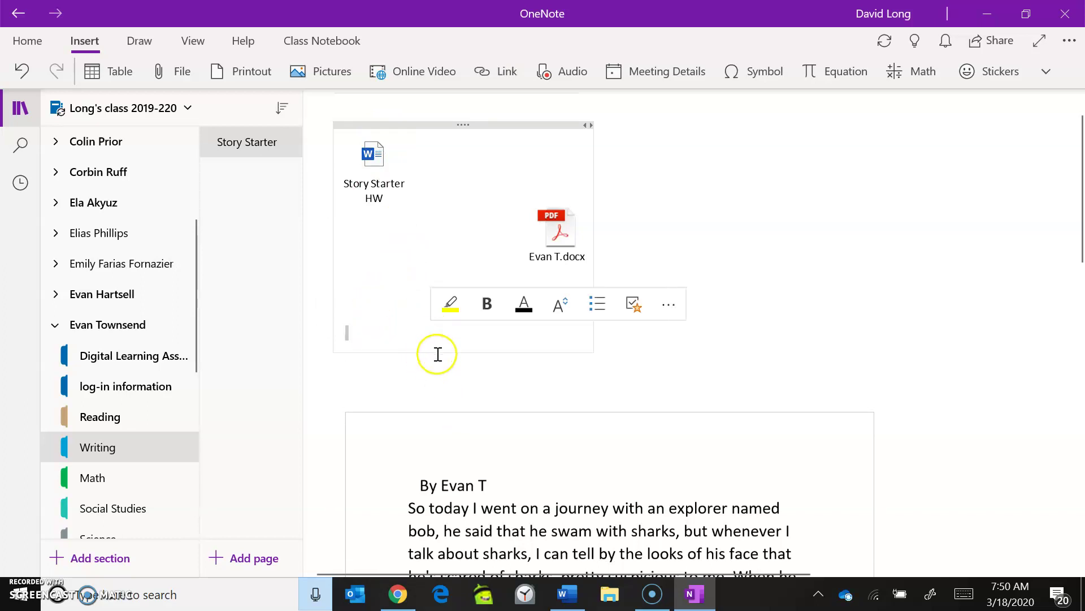
pyautogui.moveTo(572, 217); pyautogui.dragTo(477, 153)
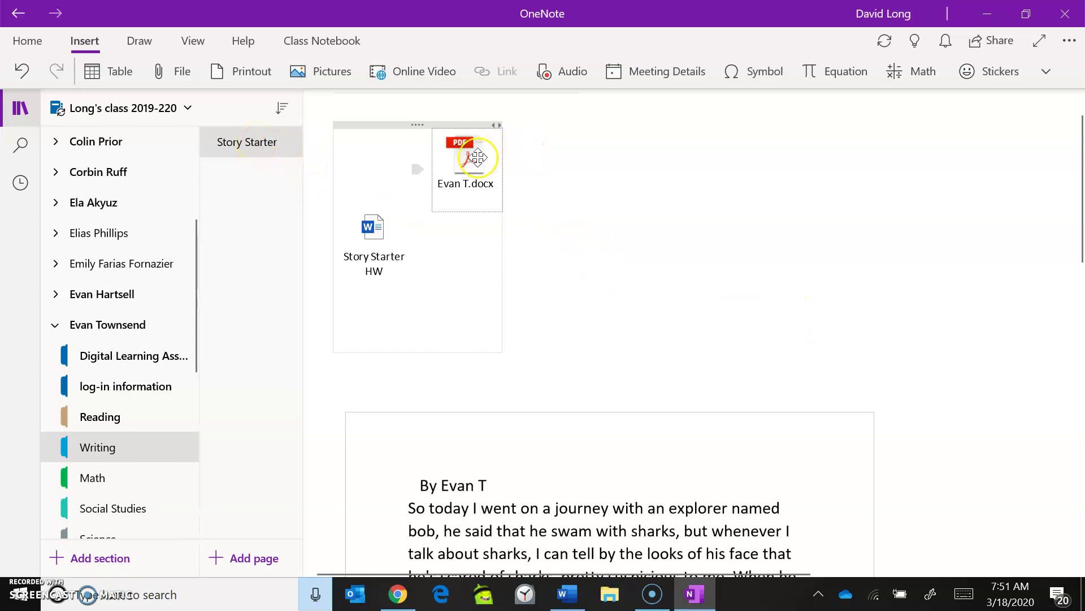
pyautogui.press('Delete')
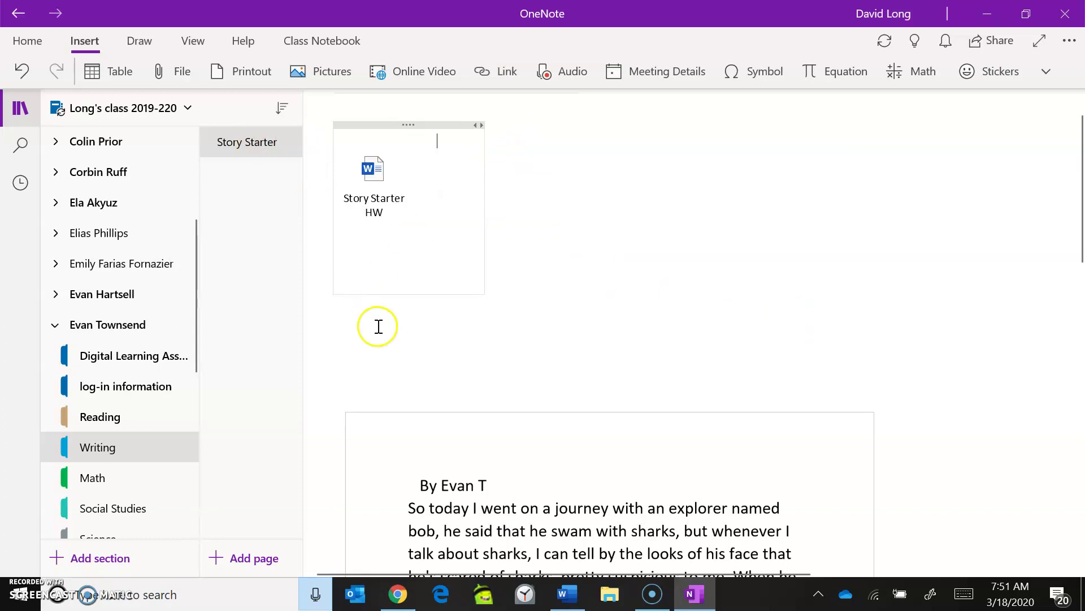
# Step: Delete the container holding the printed story text
pyautogui.click(510, 405)
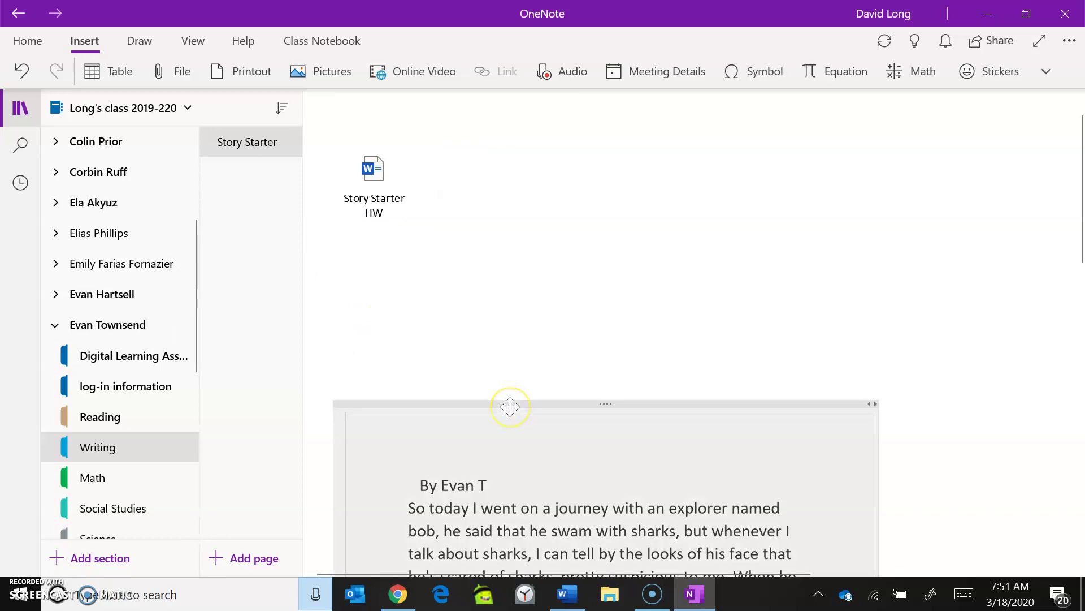
pyautogui.press('Delete')
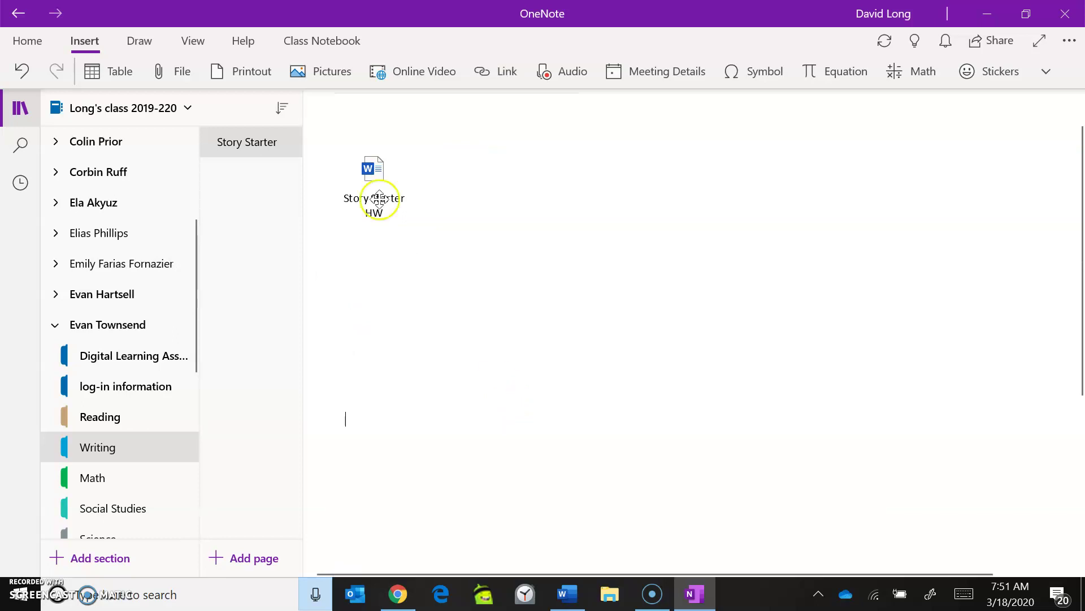
pyautogui.scroll(2, 1078, 339)
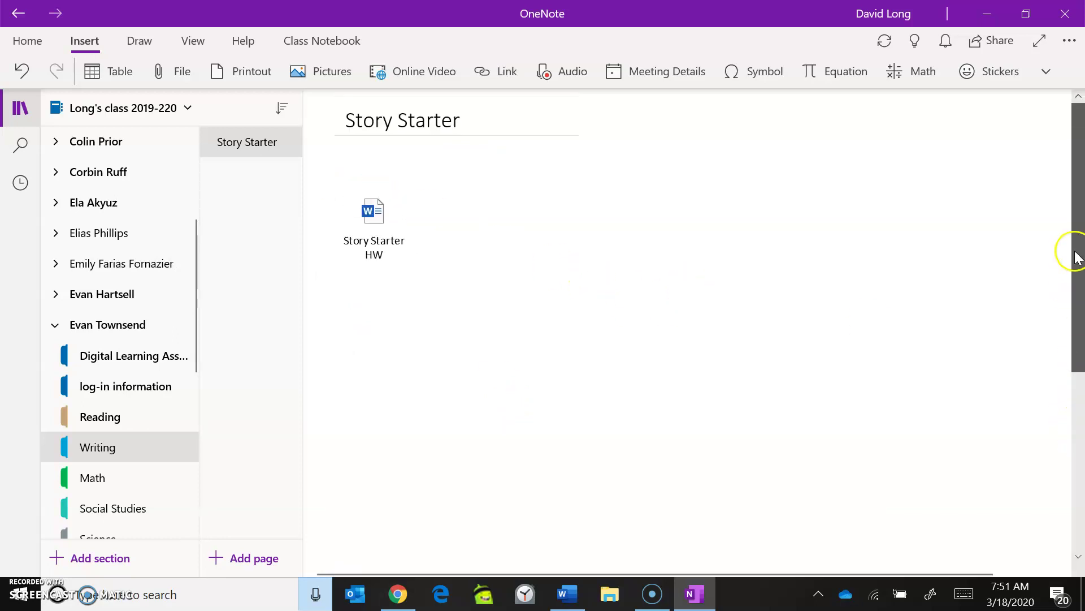
# Step: Collapse the student's group and open _Collaboration Space's Share your writing section
pyautogui.click(54, 324)
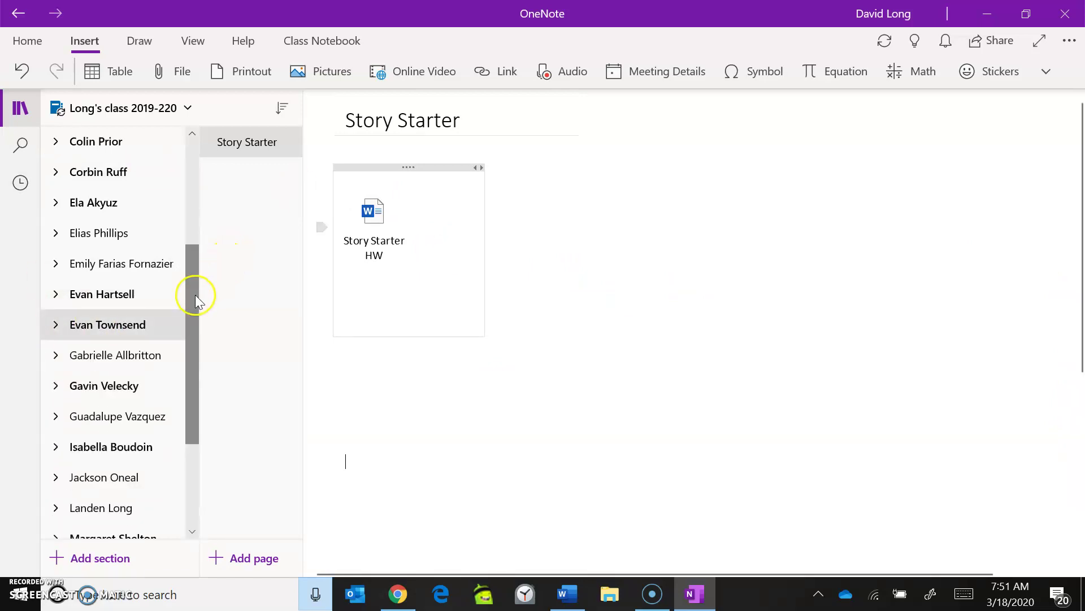
pyautogui.moveTo(194, 293); pyautogui.dragTo(189, 188)
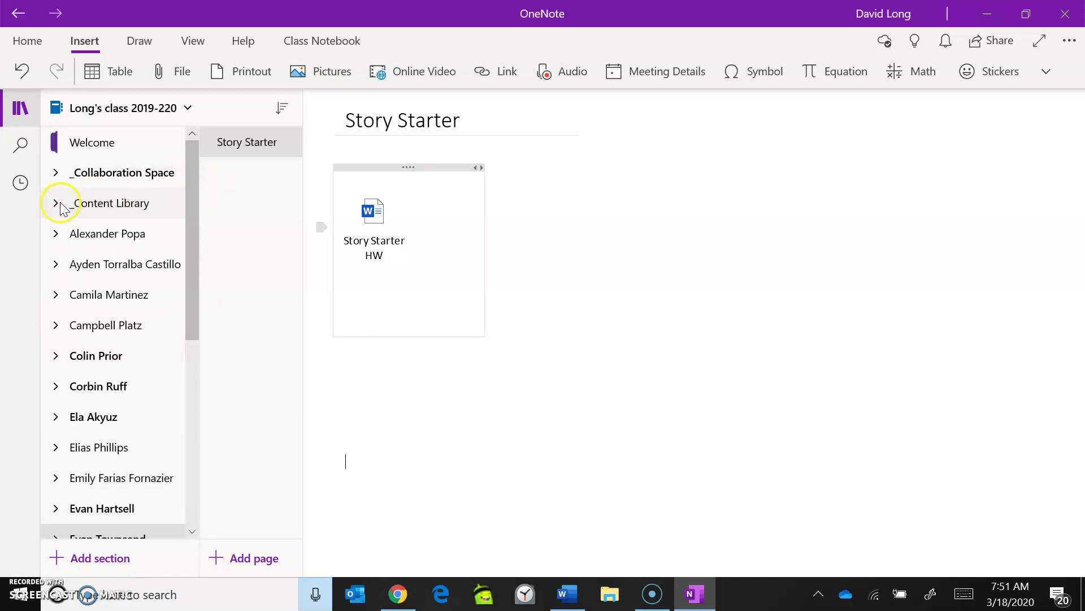
pyautogui.click(55, 176)
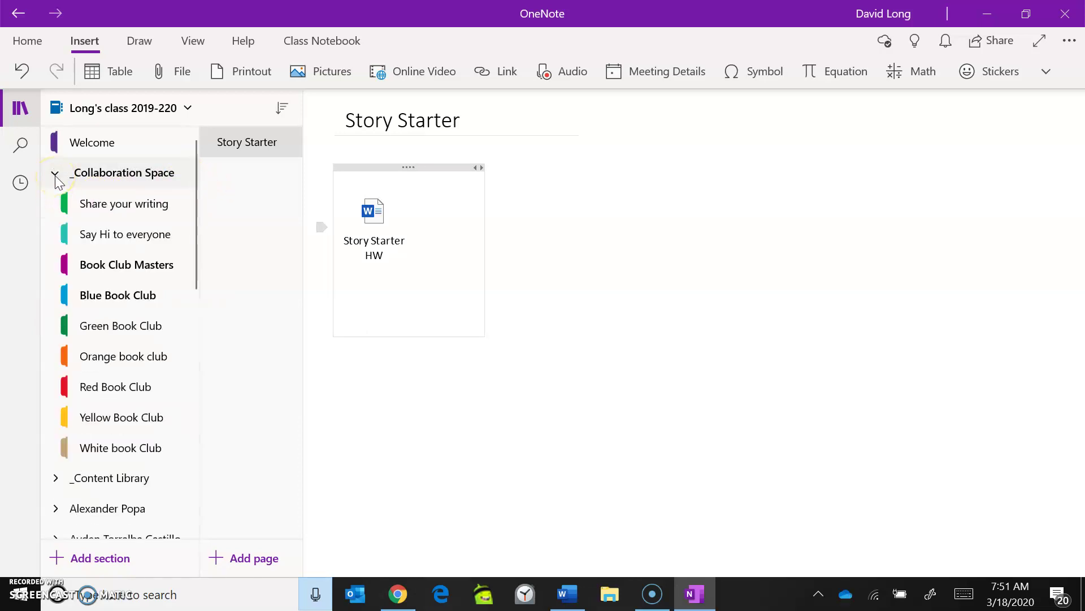
pyautogui.click(94, 199)
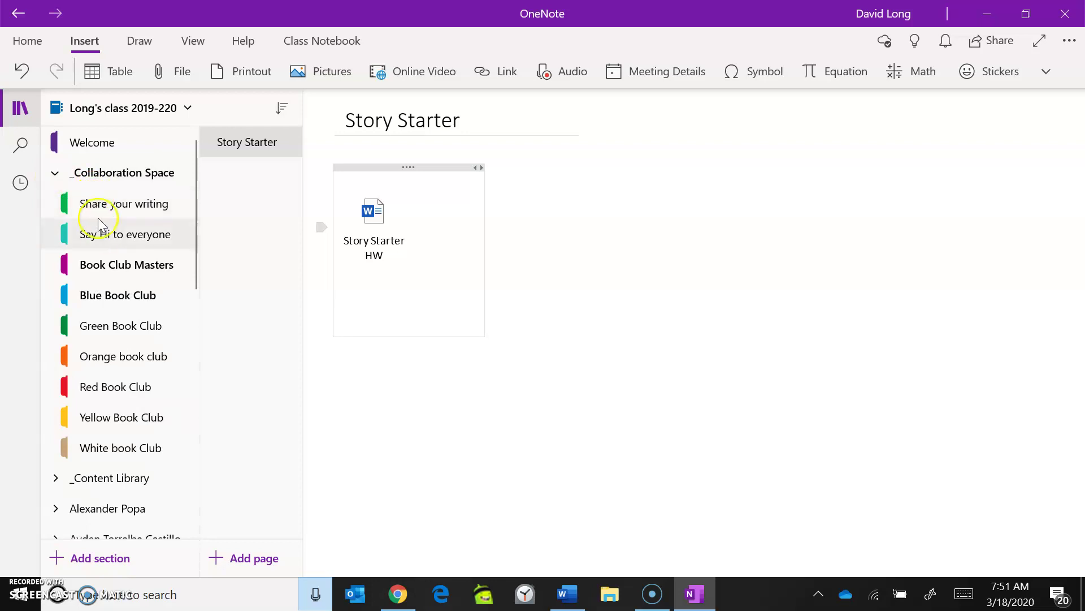
pyautogui.click(107, 203)
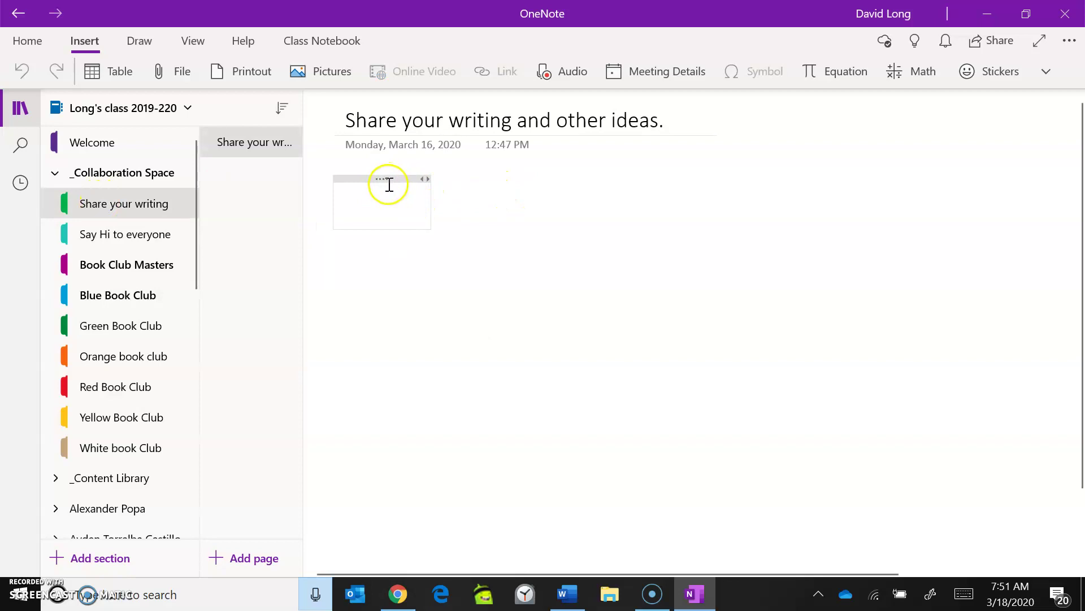
# Step: Attach the opinion piece topic PowerPoint to the page and widen its container
pyautogui.click(388, 179)
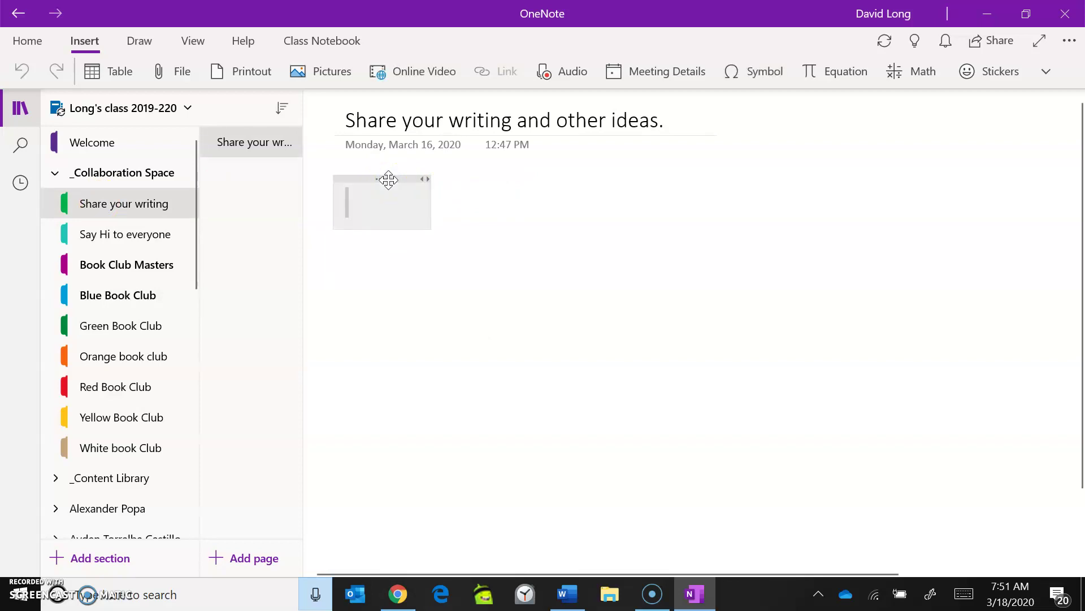
pyautogui.click(180, 71)
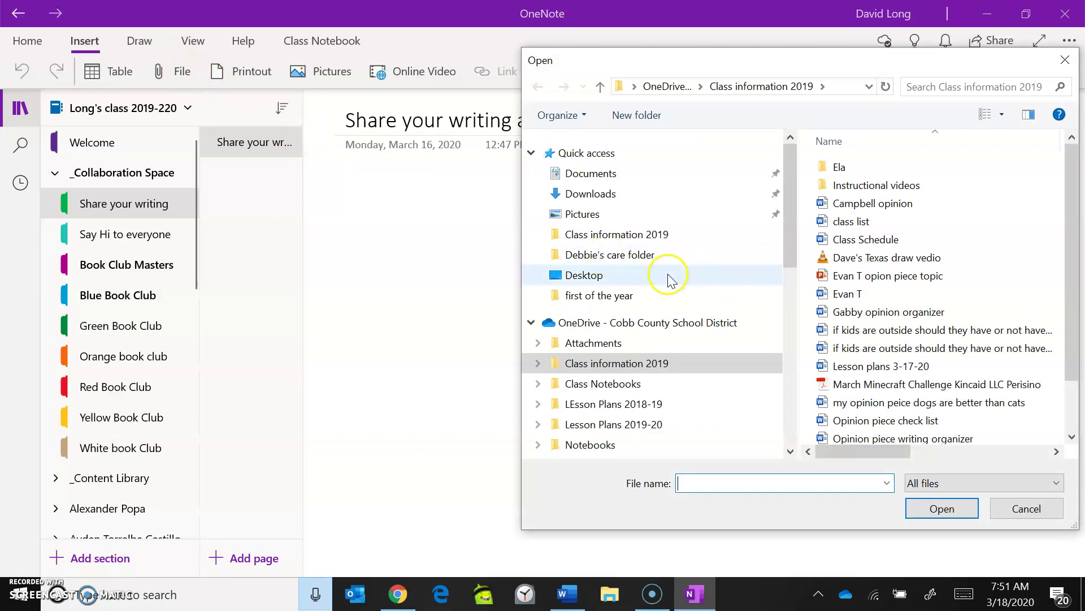
pyautogui.click(845, 283)
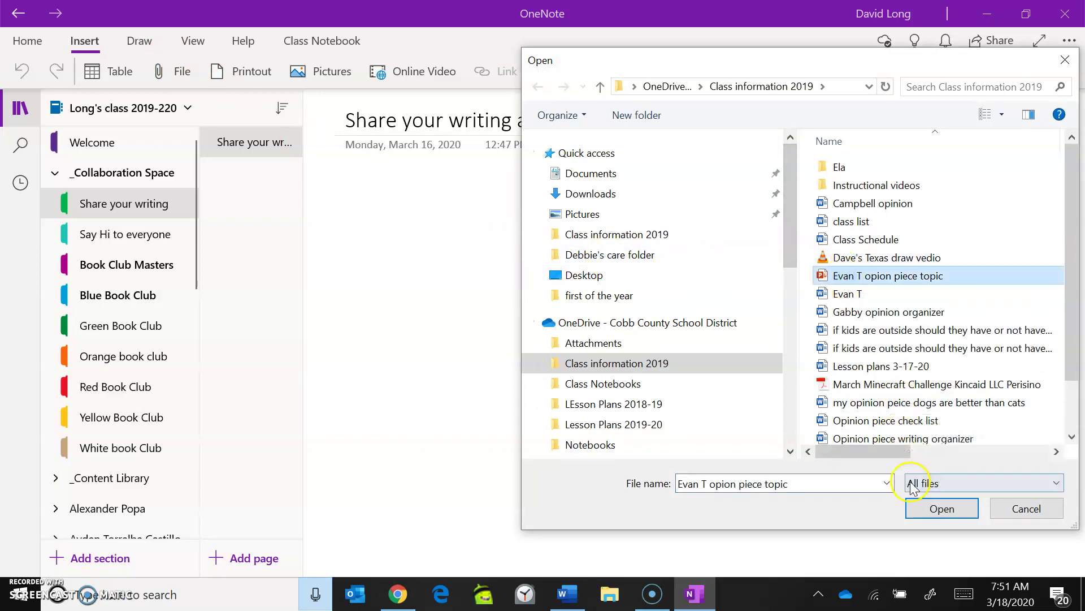
pyautogui.click(922, 507)
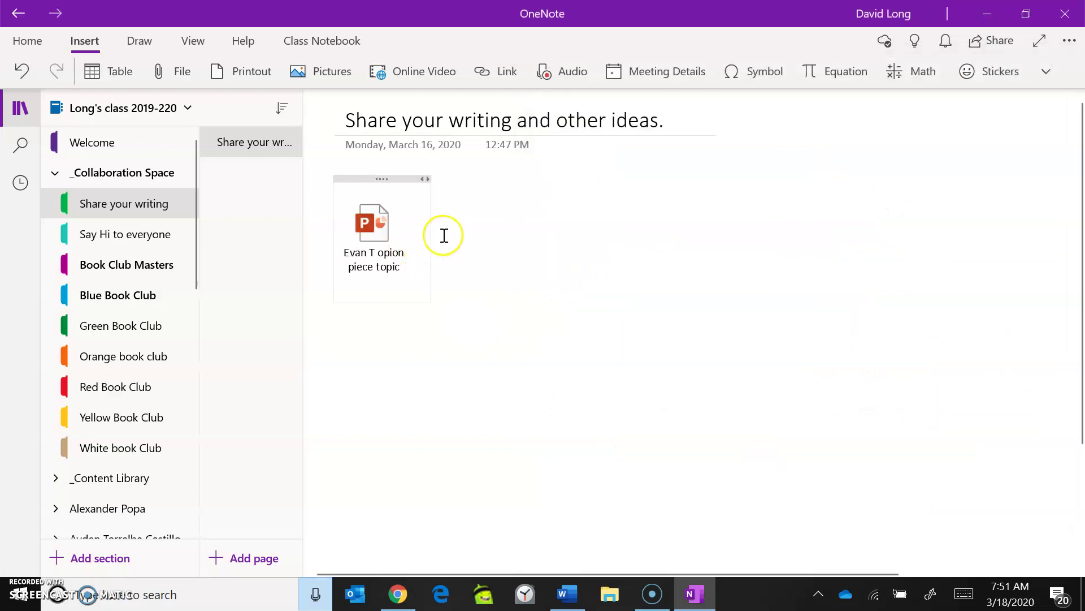
pyautogui.moveTo(431, 232); pyautogui.dragTo(482, 222)
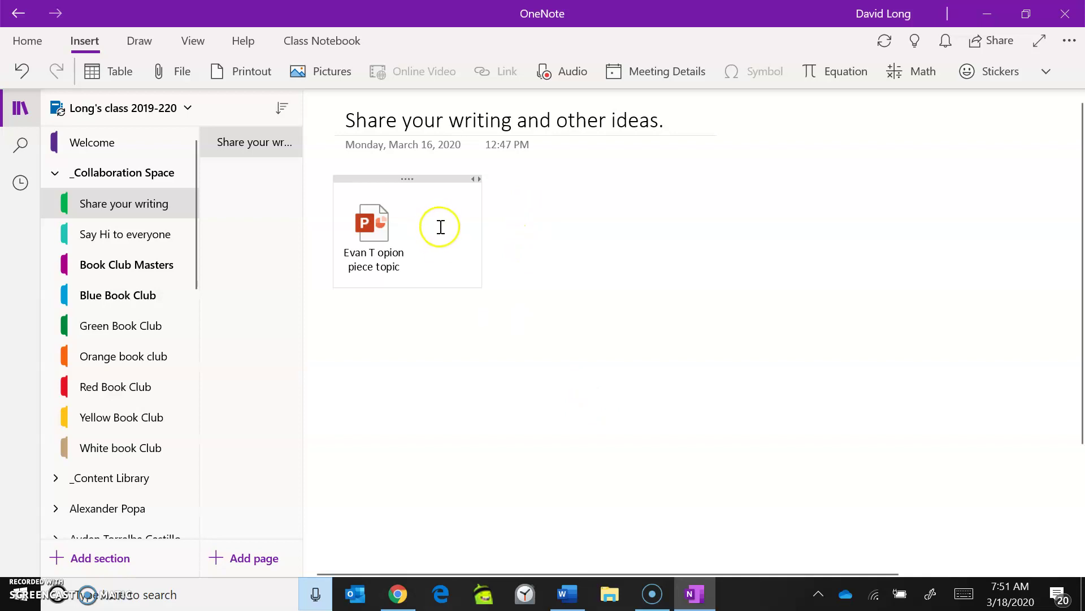
# Step: View the Say Hi to everyone greeting, then collapse _Collaboration Space and expand the next student's group
pyautogui.click(115, 235)
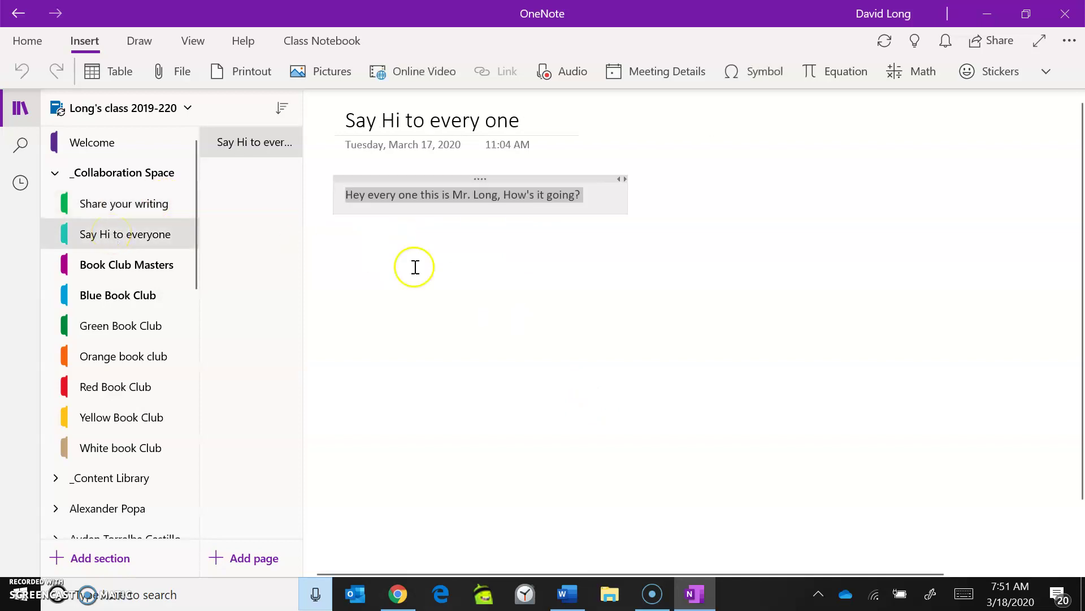
pyautogui.click(539, 195)
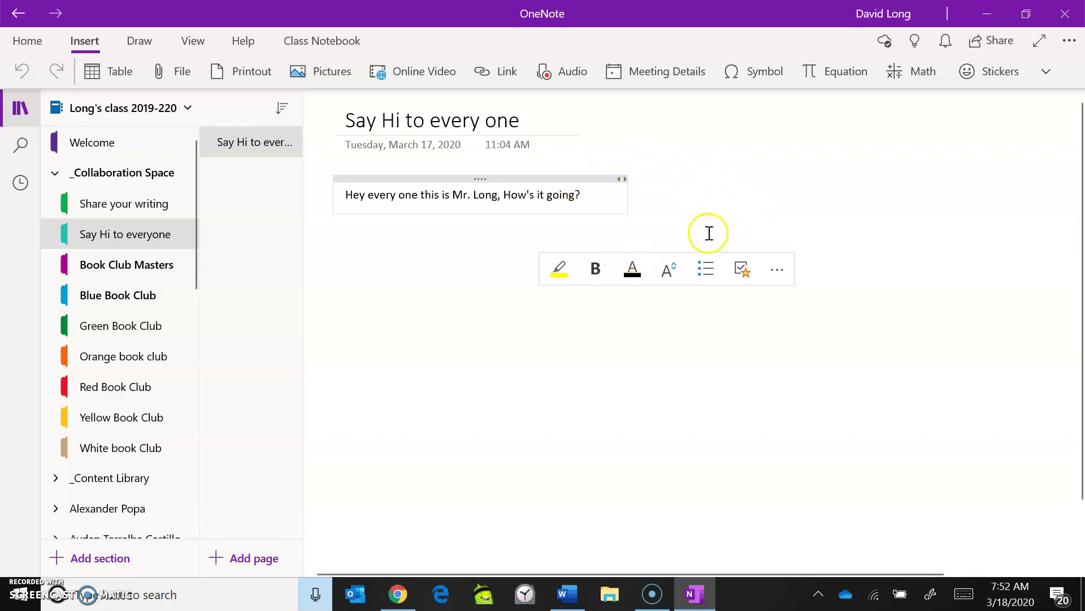
pyautogui.click(728, 225)
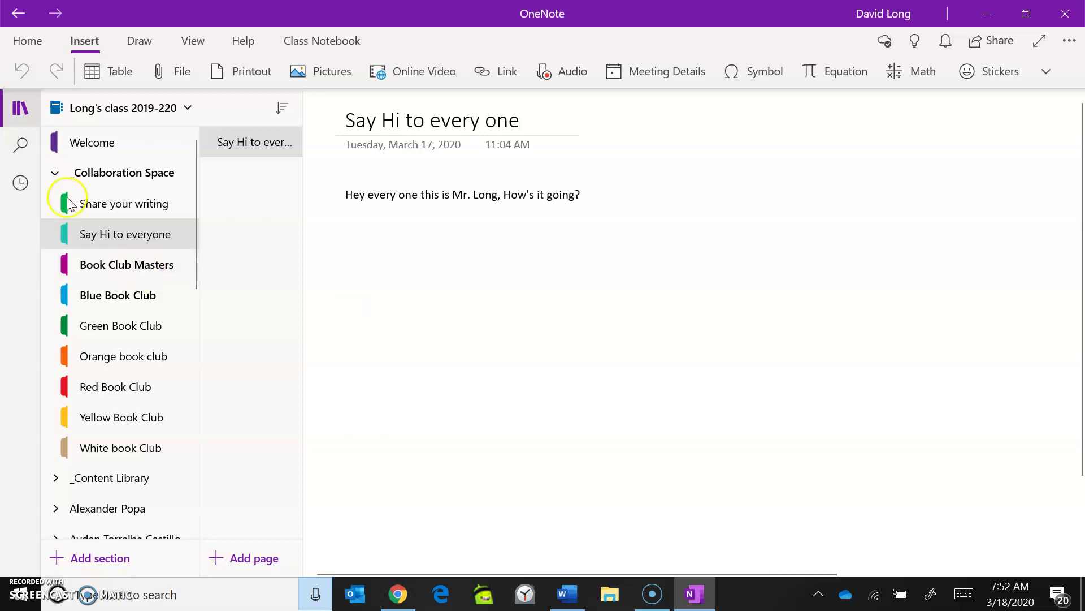
pyautogui.click(55, 173)
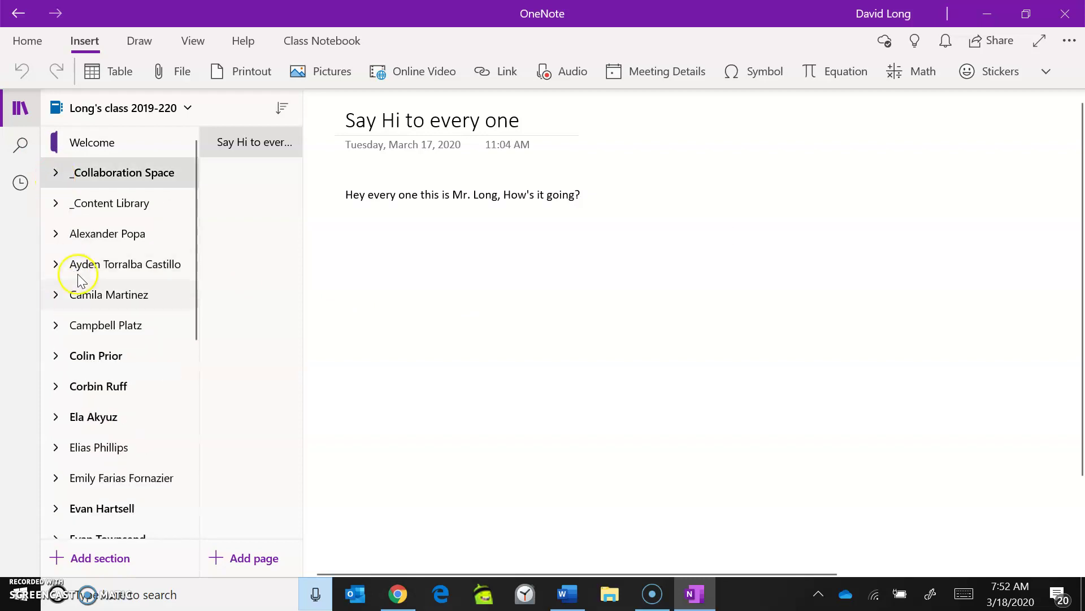
pyautogui.click(56, 233)
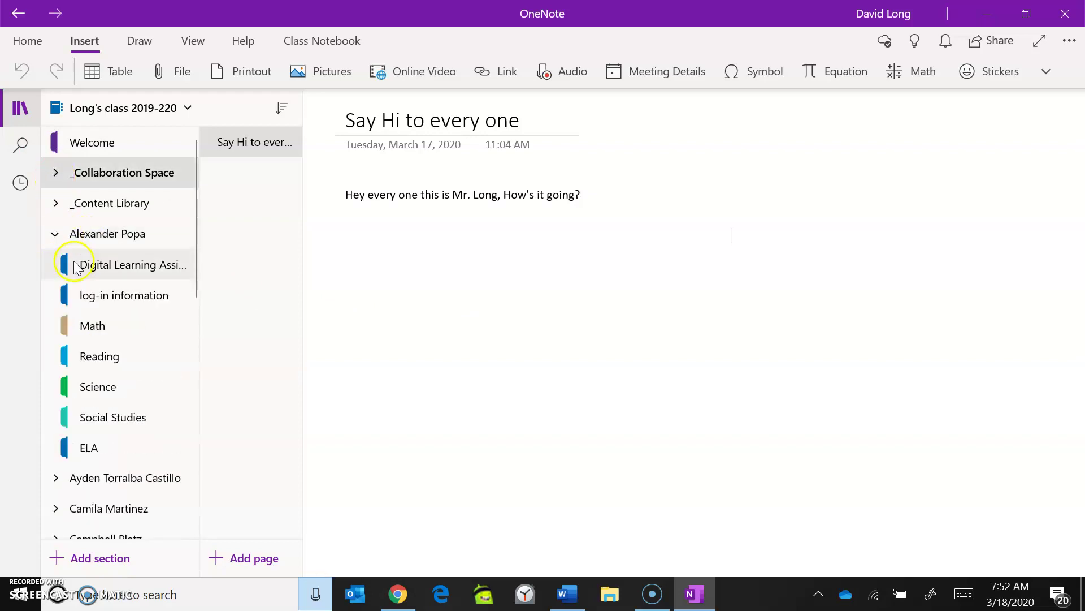